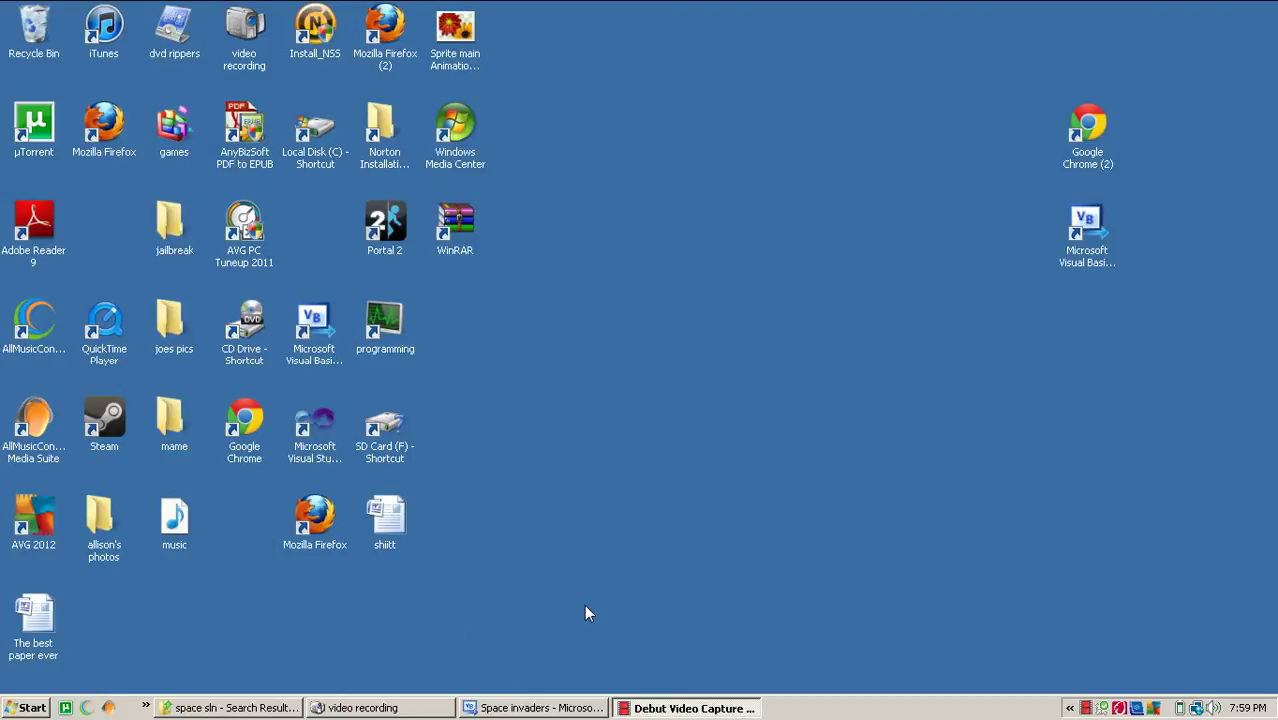
pyautogui.click(530, 708)
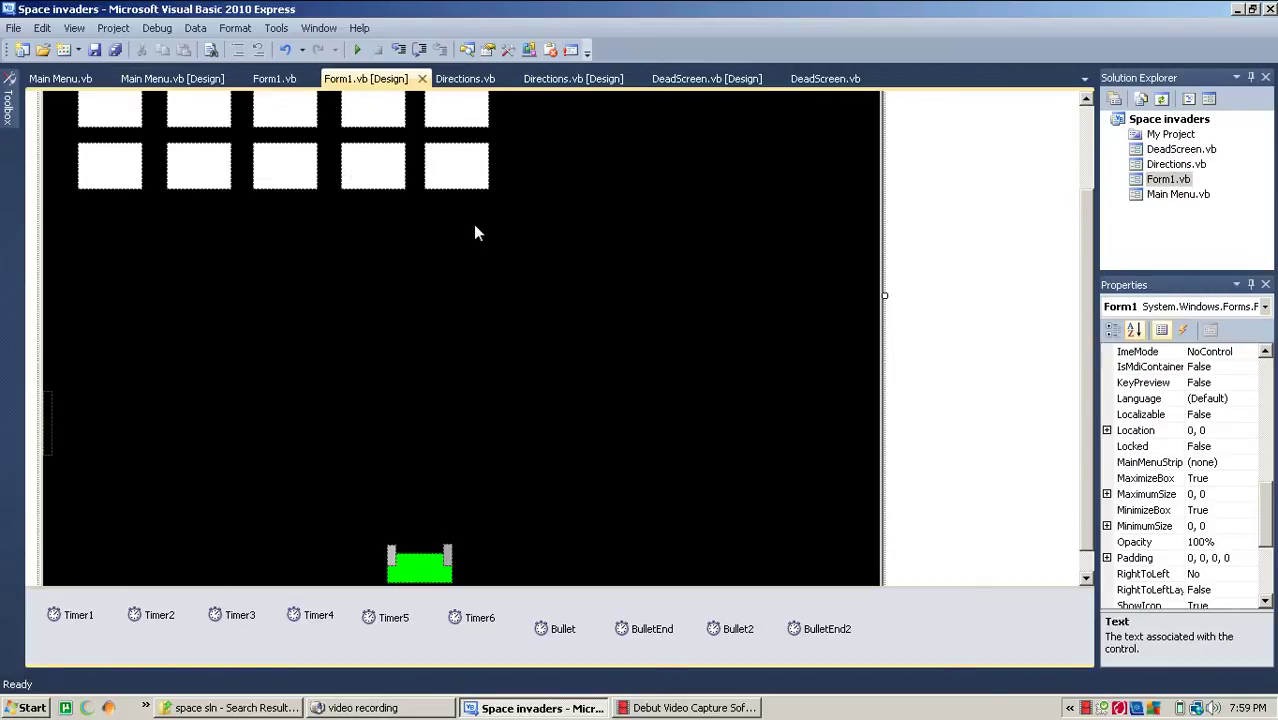
pyautogui.scroll(3, 475, 232)
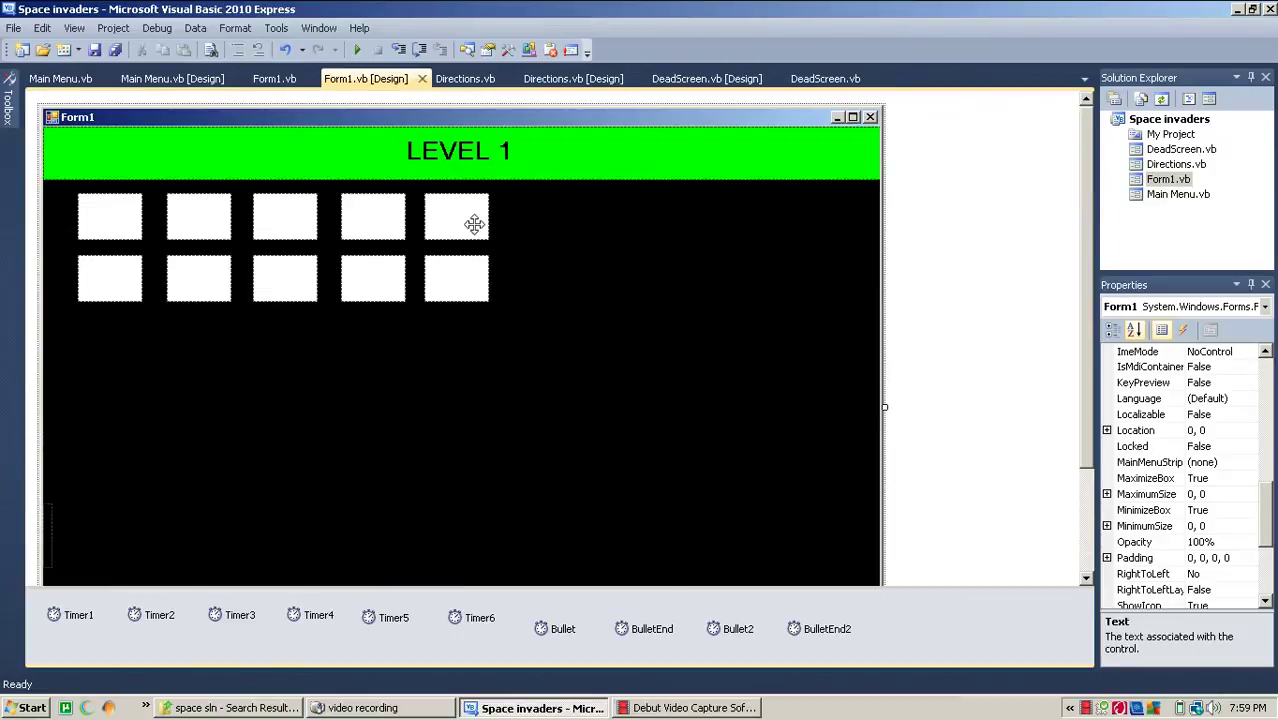
pyautogui.scroll(-4, 475, 232)
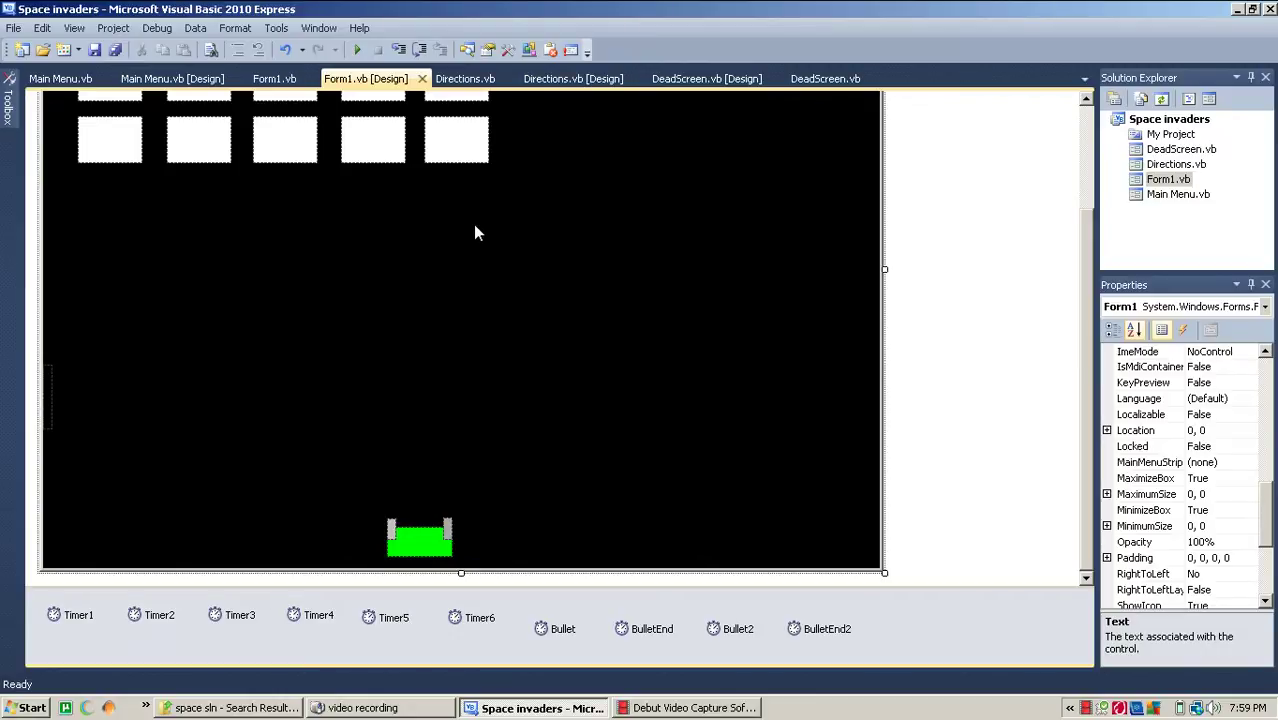
# Step: Run the game with F5, start level 1, and shoot invaders while moving right
pyautogui.press('F5')
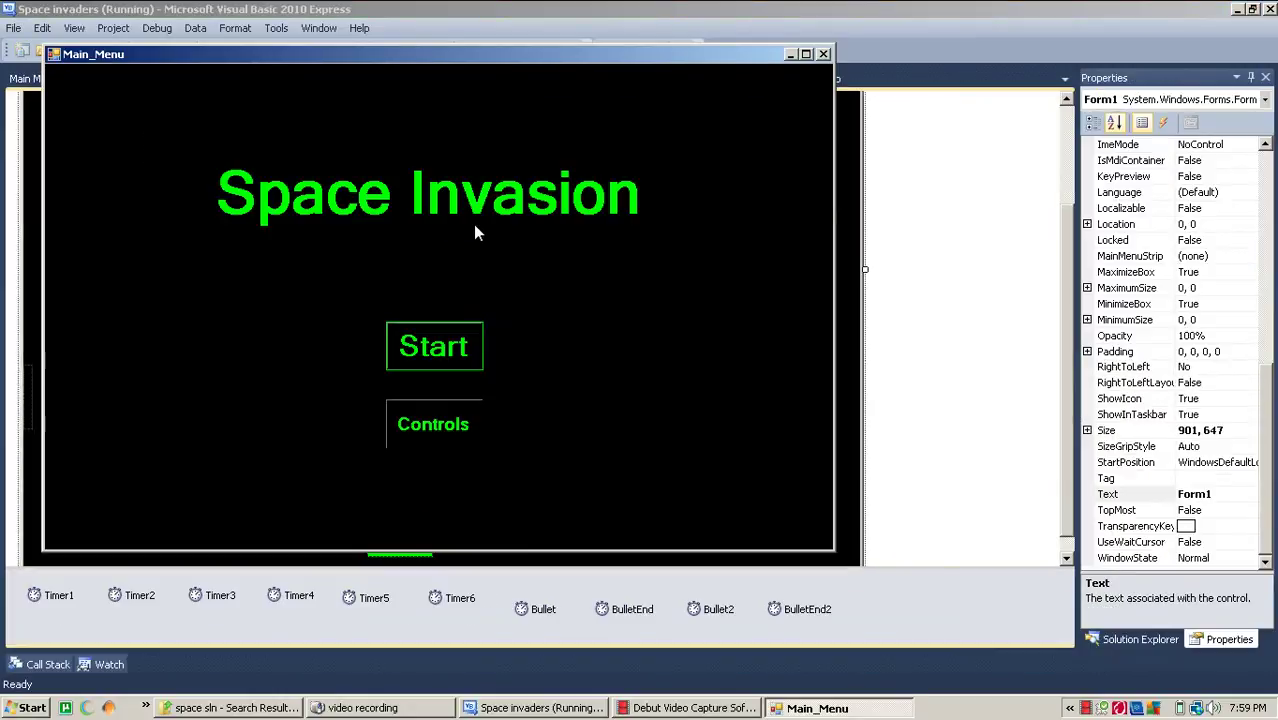
pyautogui.press('Return')
pyautogui.press('Right')
pyautogui.press('Right')
pyautogui.press('space')
pyautogui.press('space')
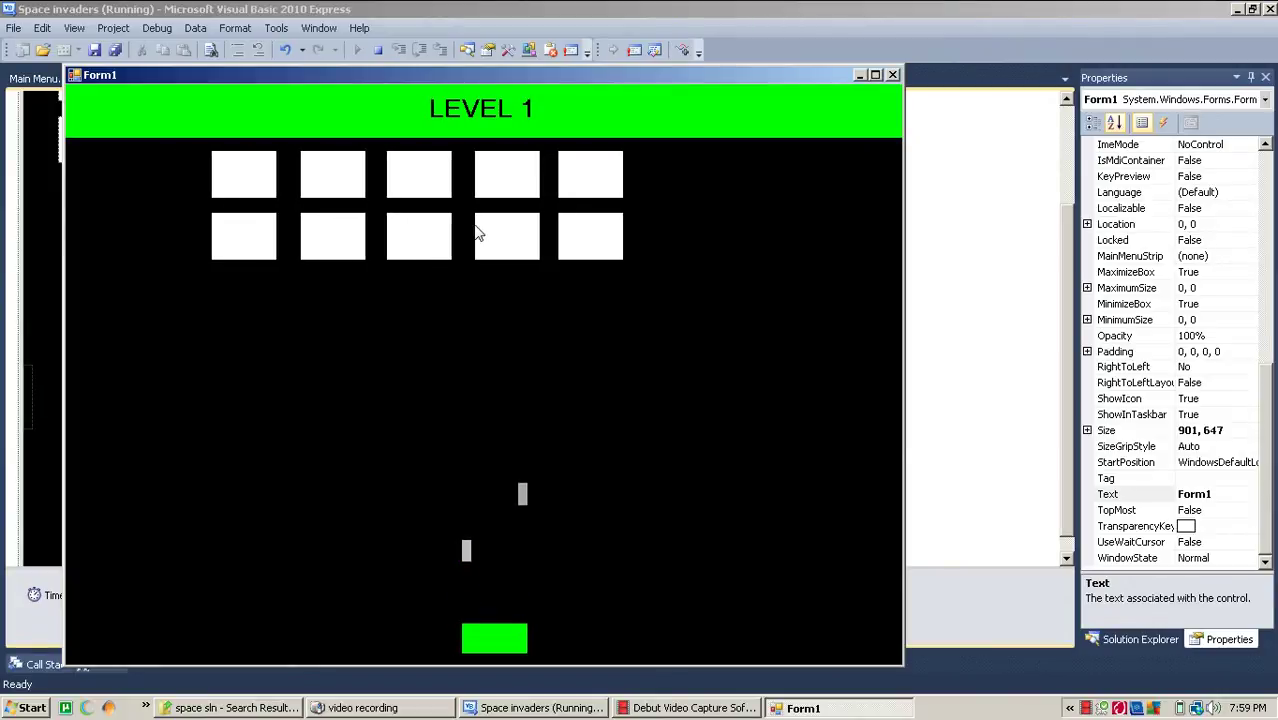
pyautogui.press('space')
pyautogui.press('space')
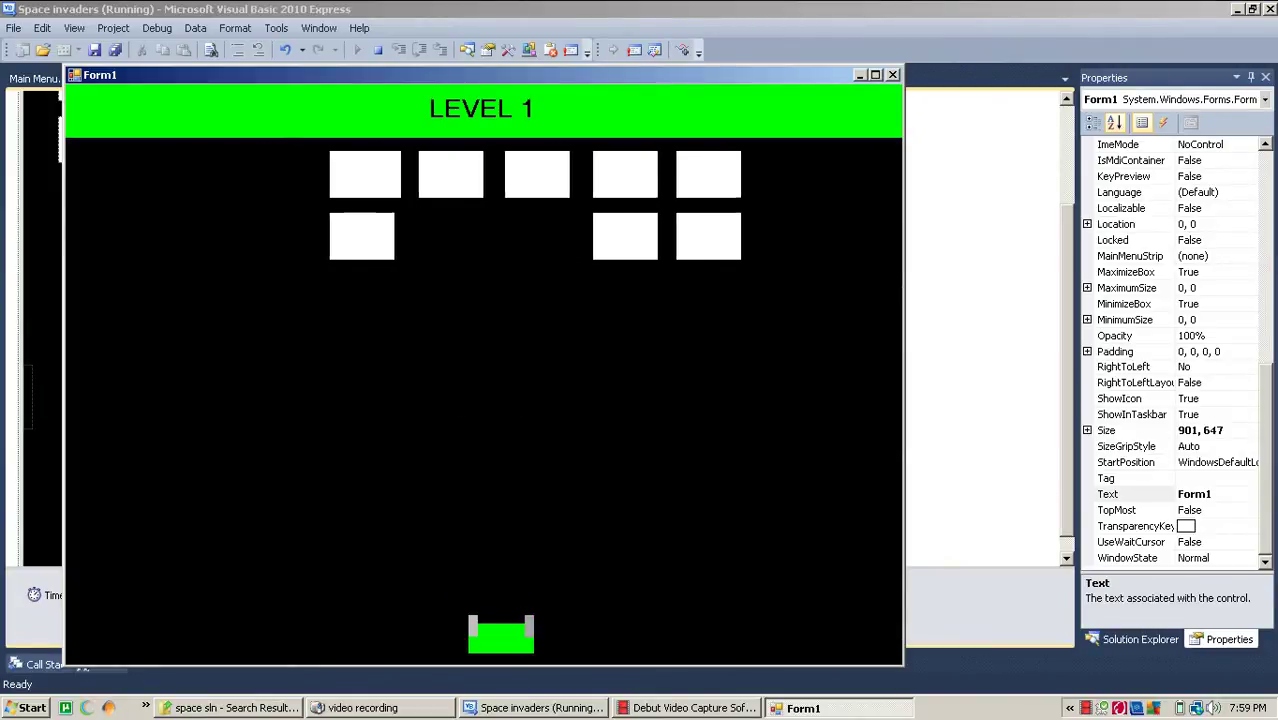
pyautogui.press('space')
pyautogui.press('space')
pyautogui.press('Right')
pyautogui.press('Right')
pyautogui.press('Right')
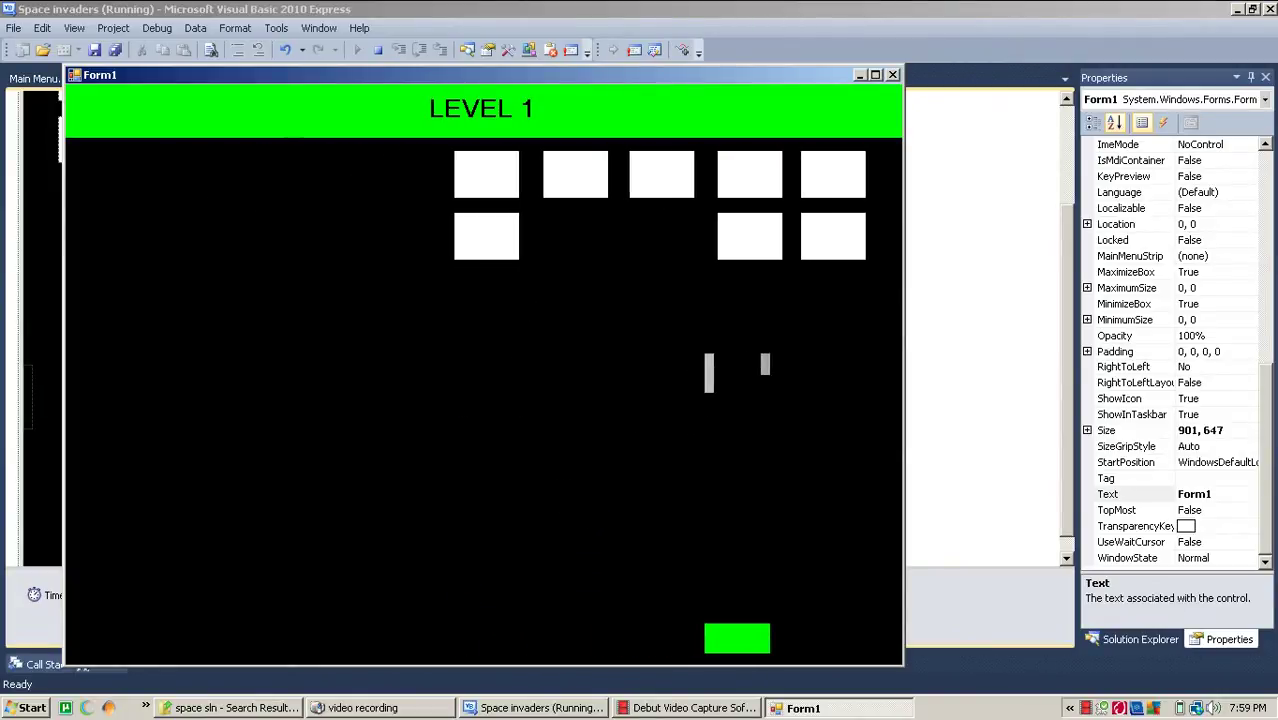
# Step: Keep moving left and right, shooting the remaining invaders until the GAME OVER screen
pyautogui.press('Left')
pyautogui.press('space')
pyautogui.press('space')
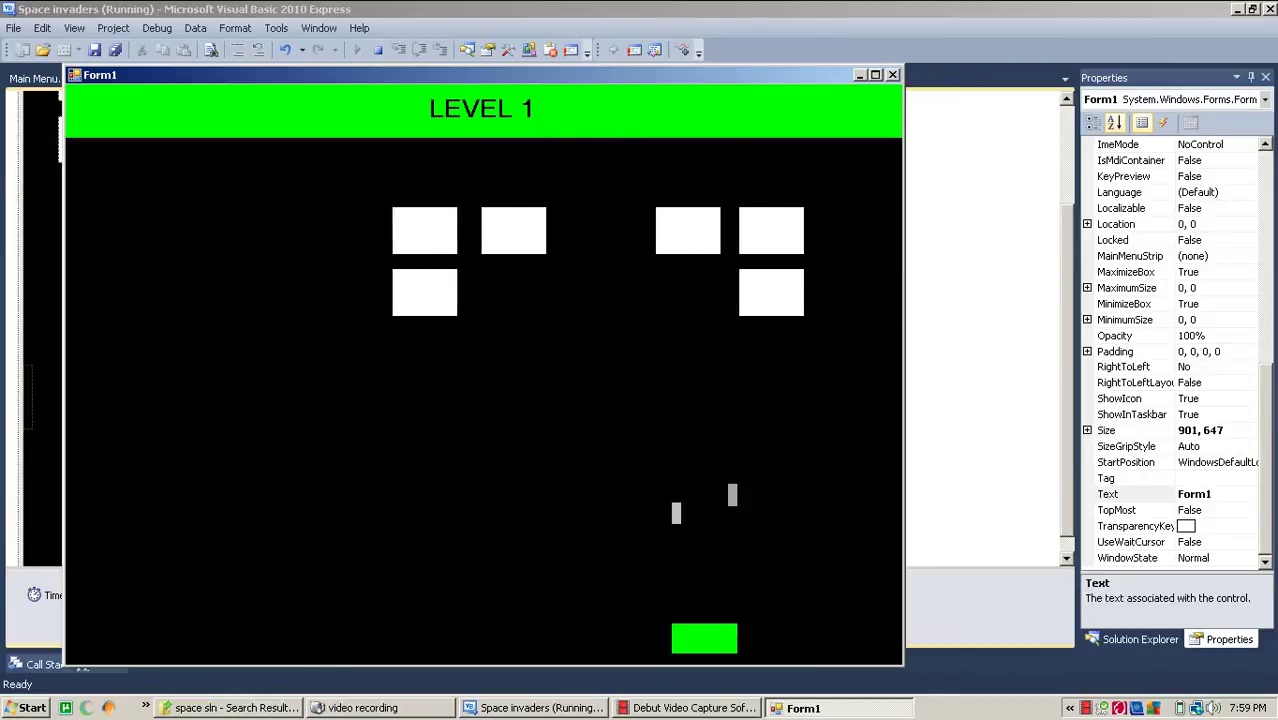
pyautogui.press('Left')
pyautogui.press('Left')
pyautogui.press('space')
pyautogui.press('space')
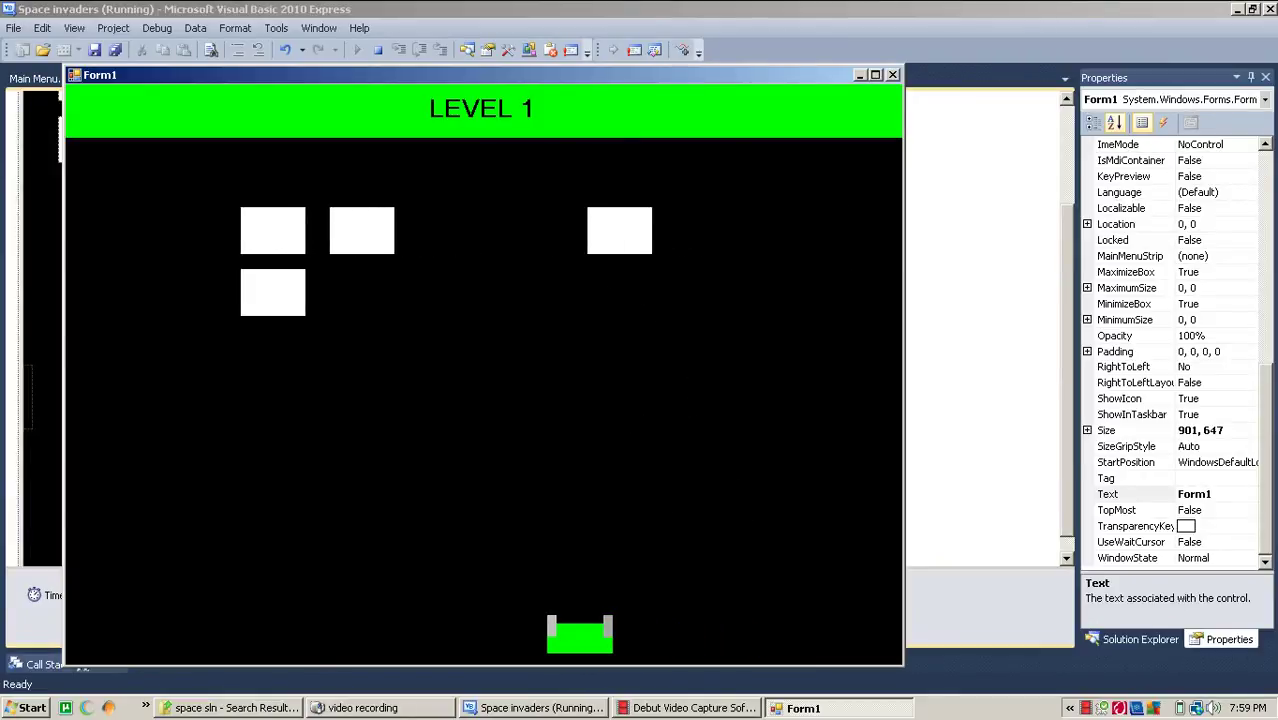
pyautogui.press('Left')
pyautogui.press('Left')
pyautogui.press('Left')
pyautogui.press('Left')
pyautogui.press('space')
pyautogui.press('space')
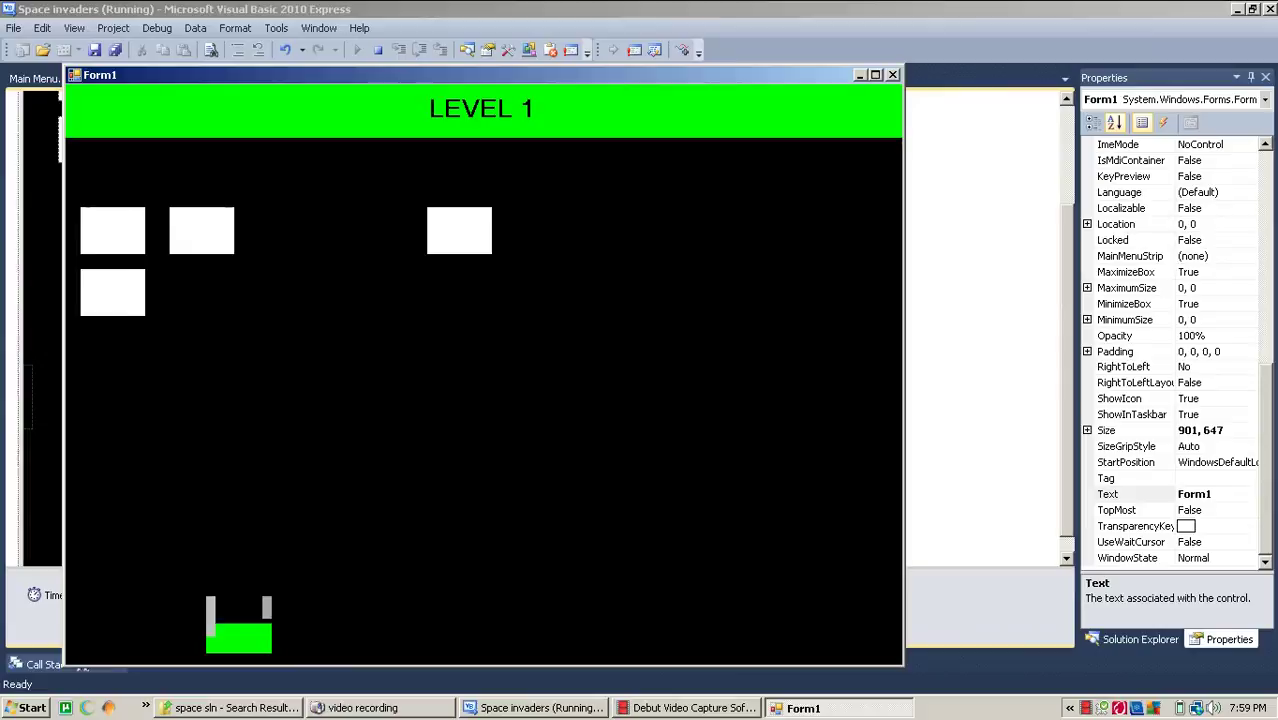
pyautogui.press('space')
pyautogui.press('space')
pyautogui.press('space')
pyautogui.press('Right')
pyautogui.press('Right')
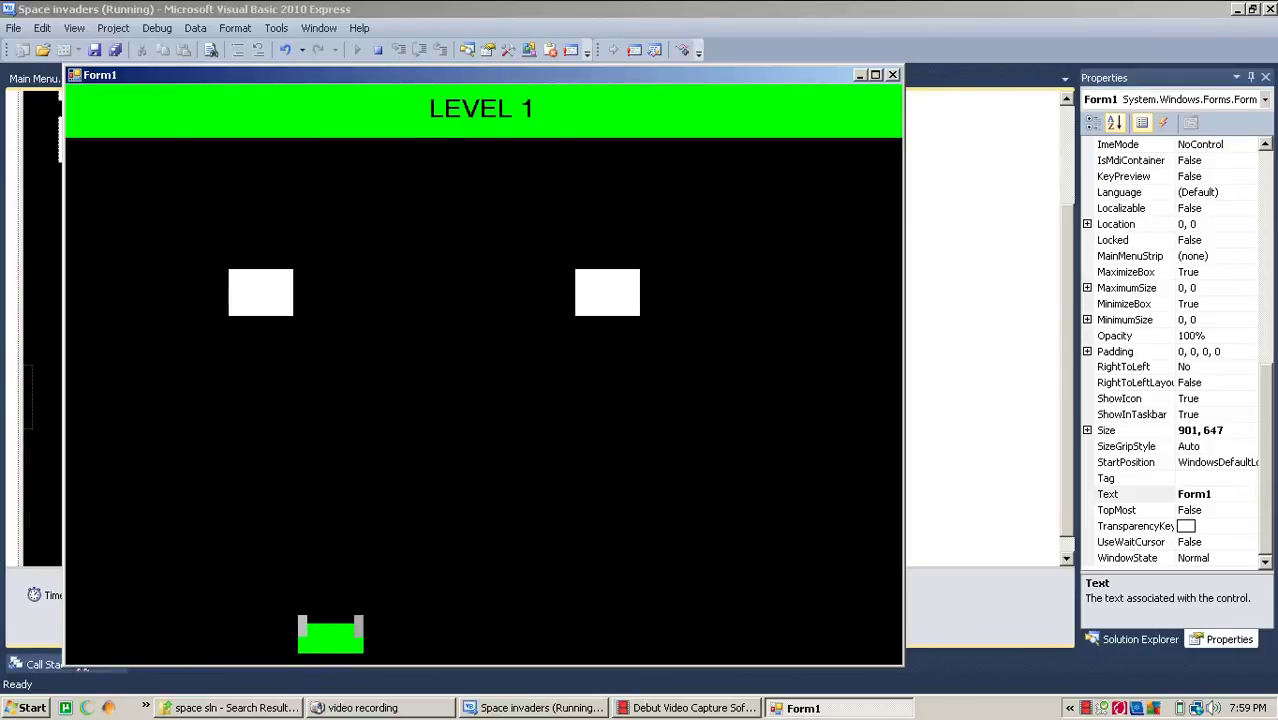
pyautogui.press('space')
pyautogui.press('space')
pyautogui.press('Right')
pyautogui.press('space')
pyautogui.press('space')
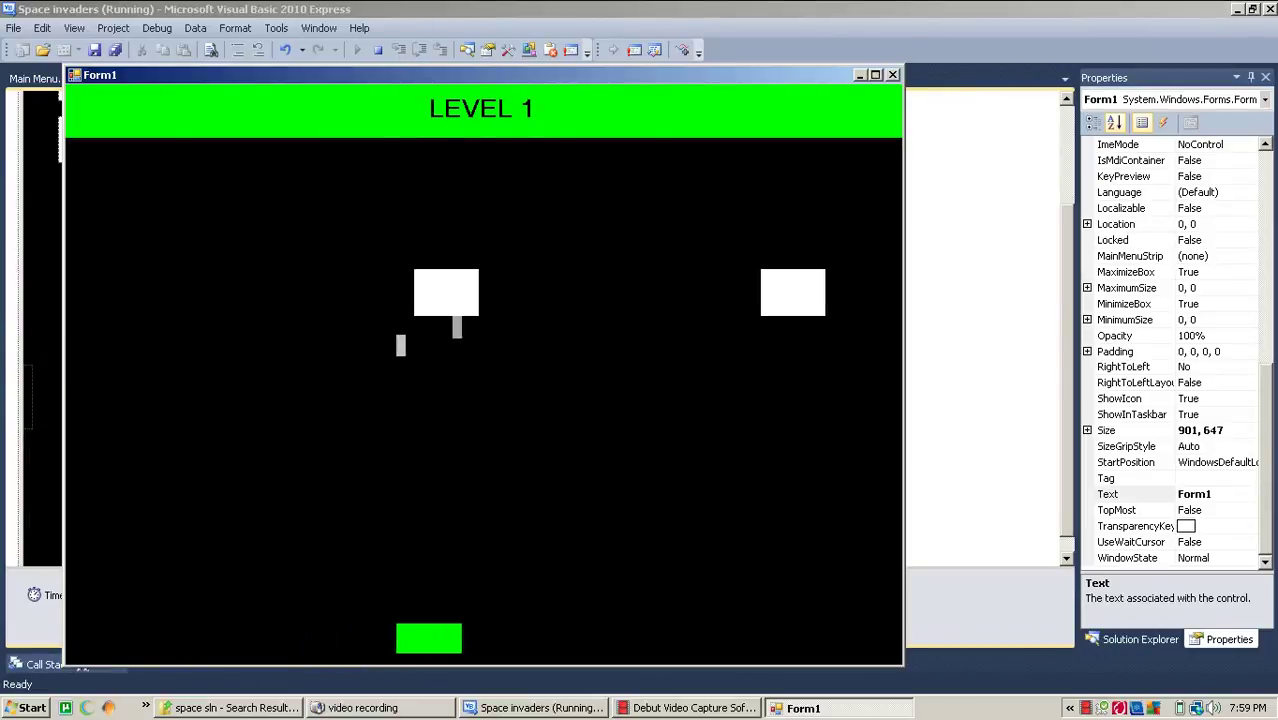
pyautogui.press('Right')
pyautogui.press('Right')
pyautogui.press('Right')
pyautogui.press('space')
pyautogui.press('space')
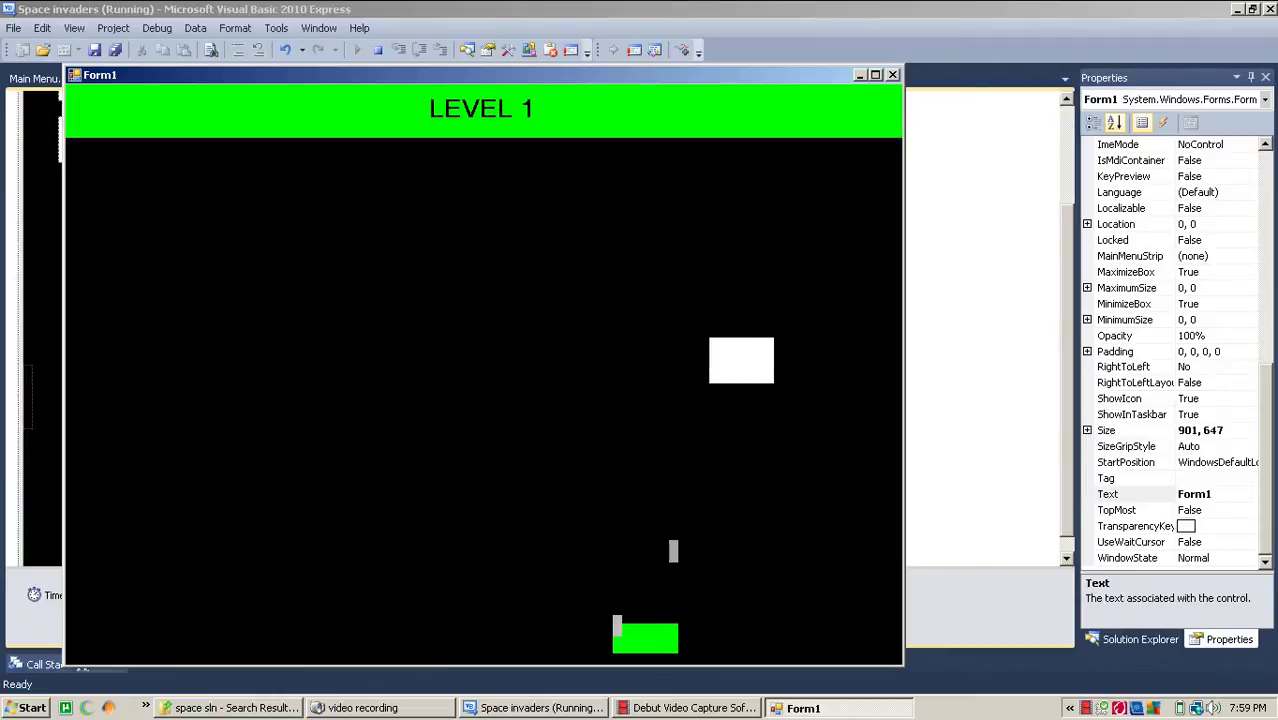
pyautogui.press('Left')
pyautogui.press('Left')
pyautogui.press('Left')
pyautogui.press('space')
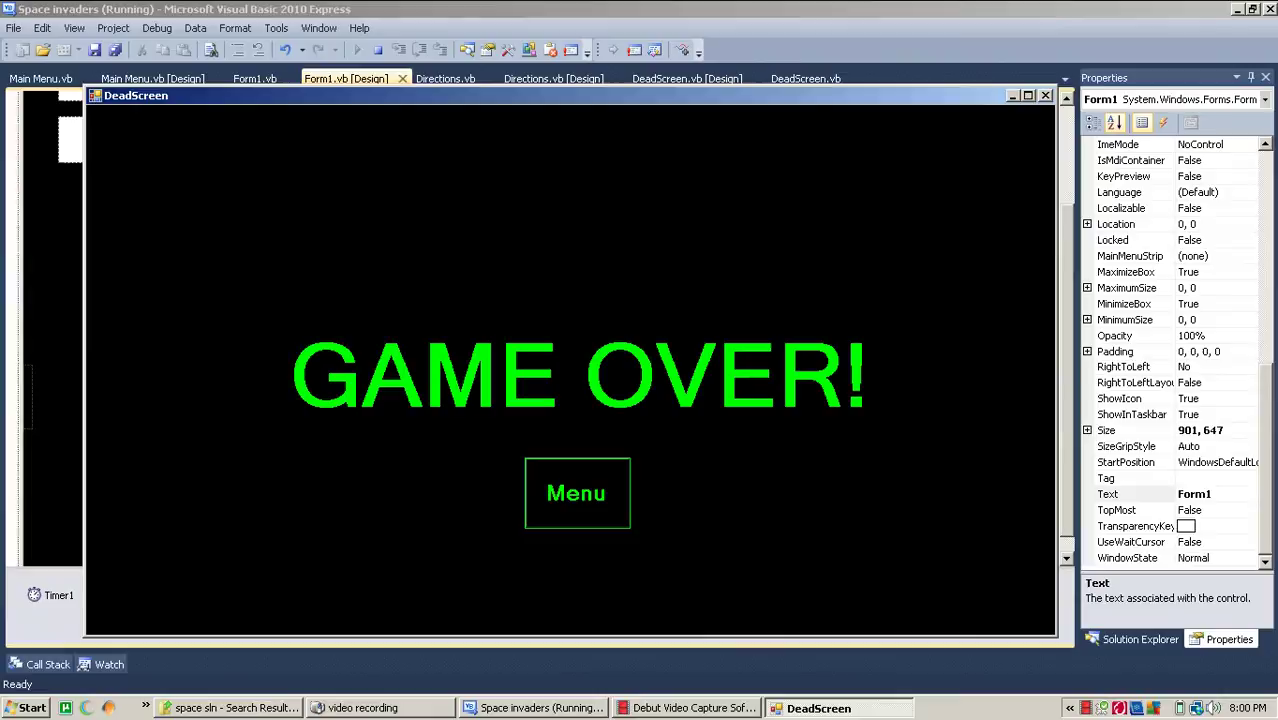
# Step: Go from GAME OVER back to the menu, then close the Main_Menu window to stop debugging
pyautogui.click(589, 464)
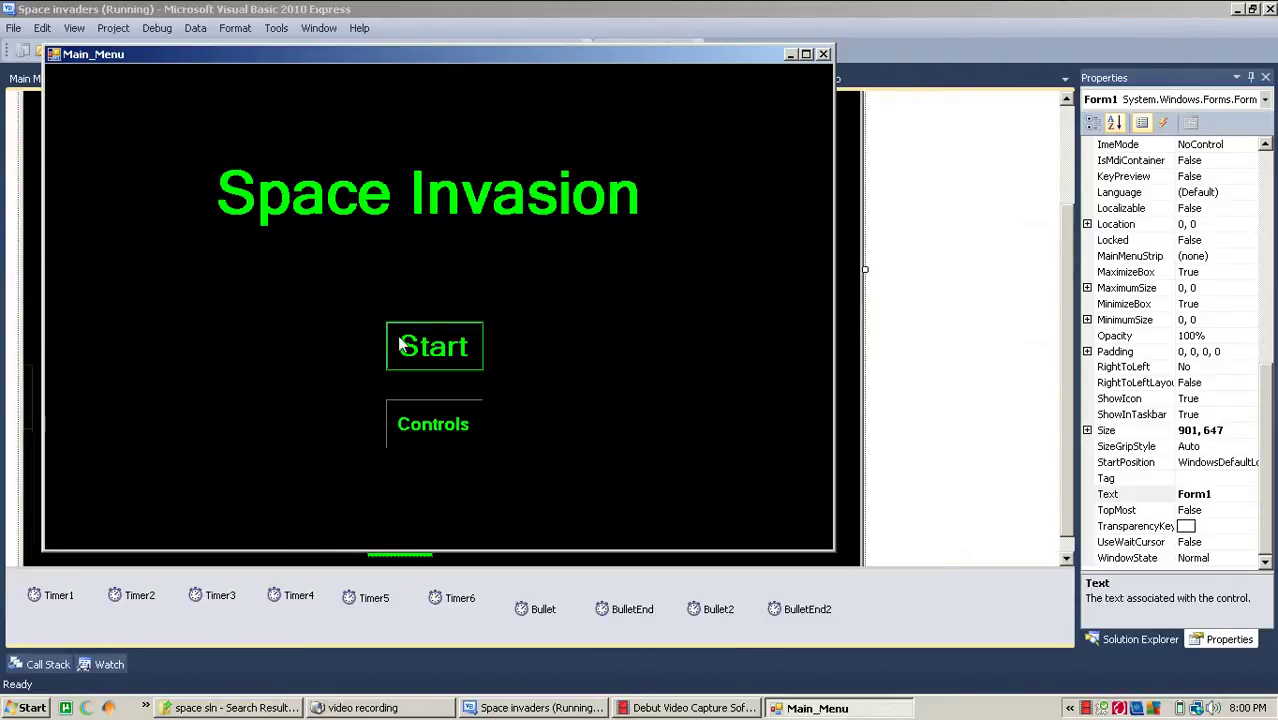
pyautogui.click(822, 54)
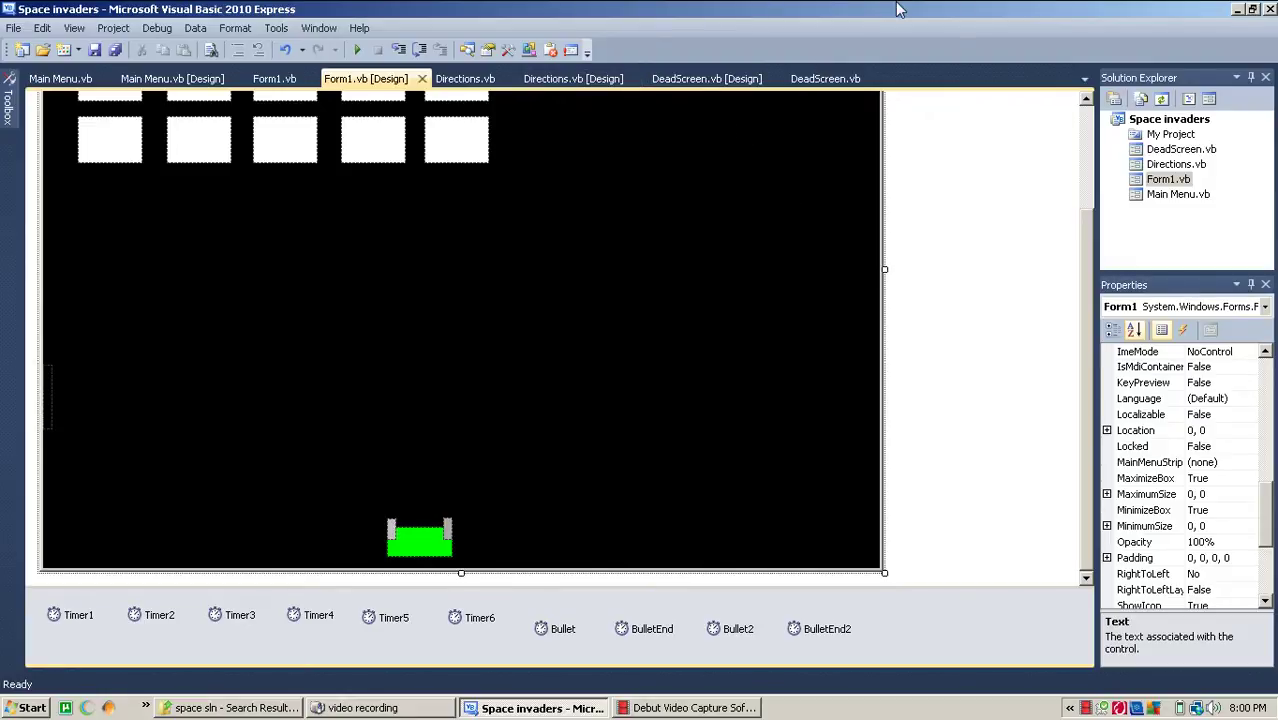
# Step: Cycle through the Directions, Main Menu, DeadScreen and Form1 design tabs, ending on Form1
pyautogui.click(573, 78)
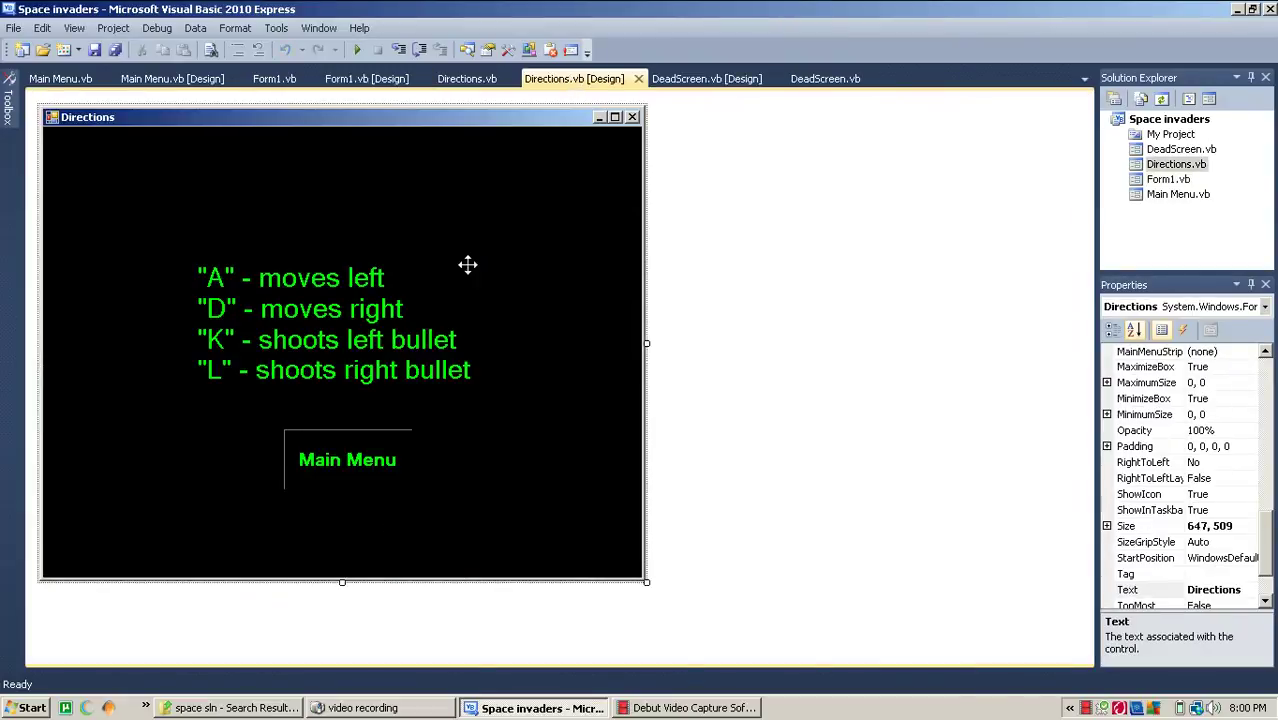
pyautogui.click(60, 78)
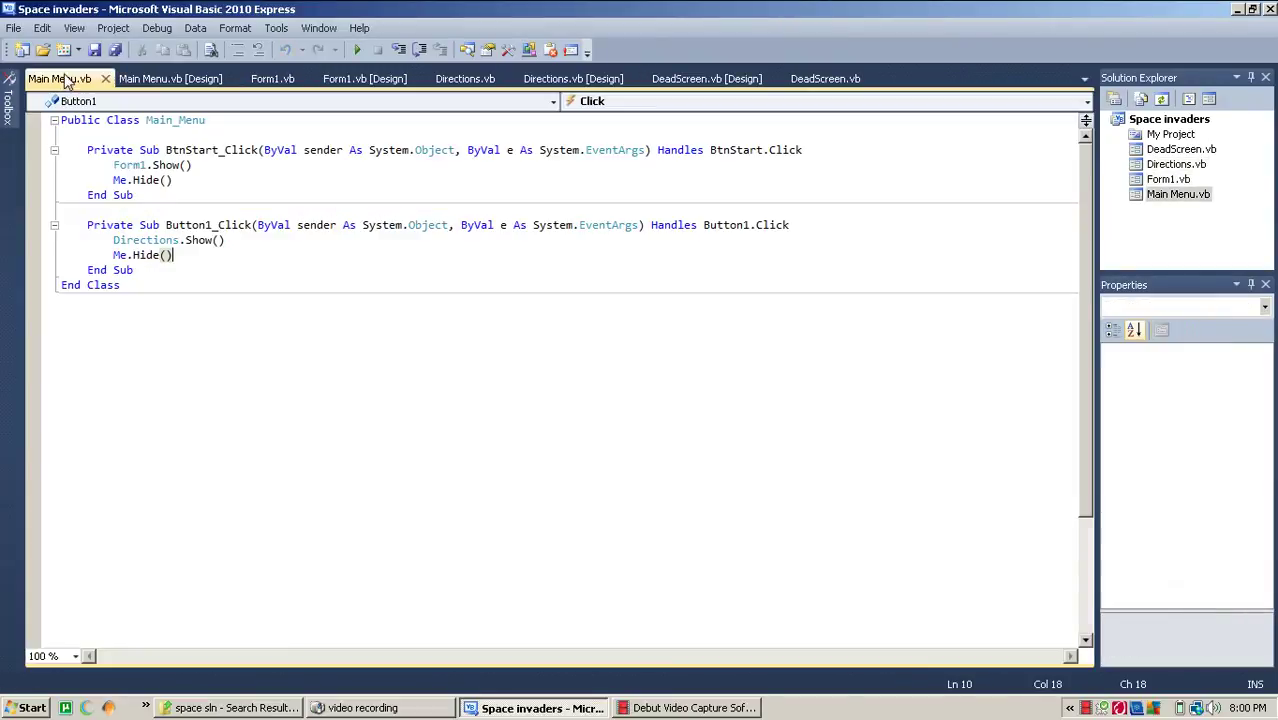
pyautogui.click(168, 79)
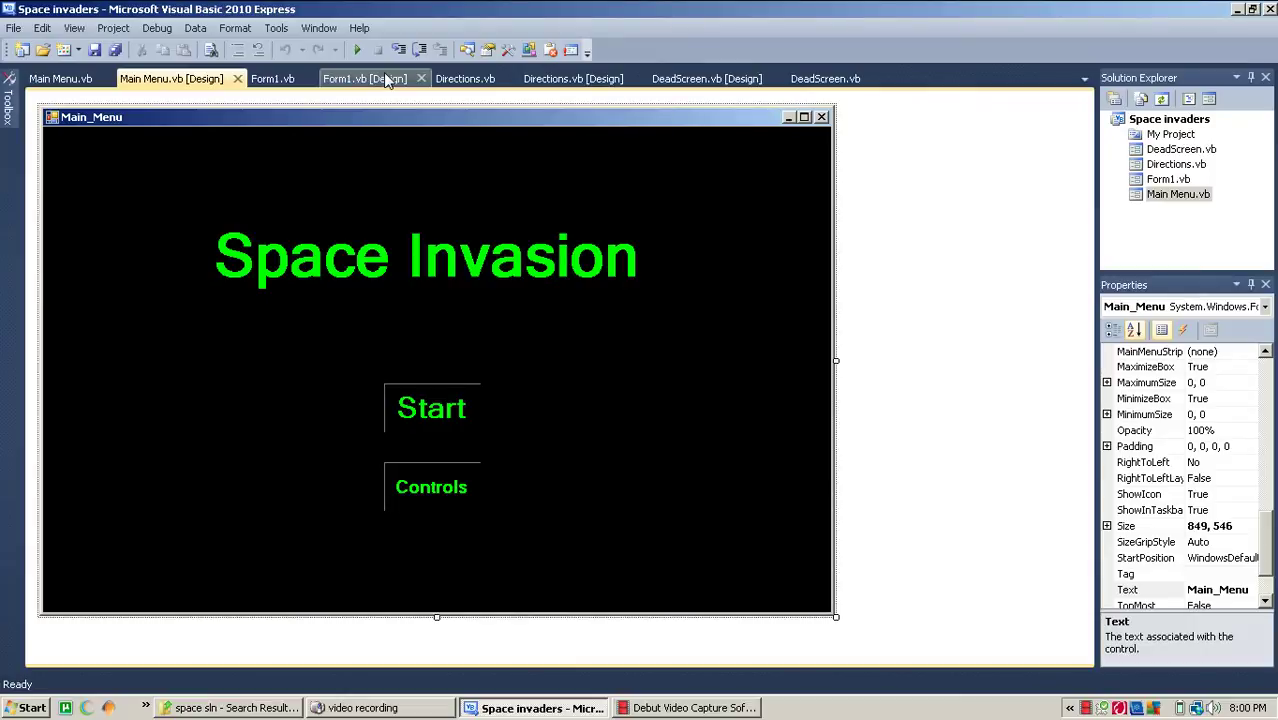
pyautogui.click(366, 79)
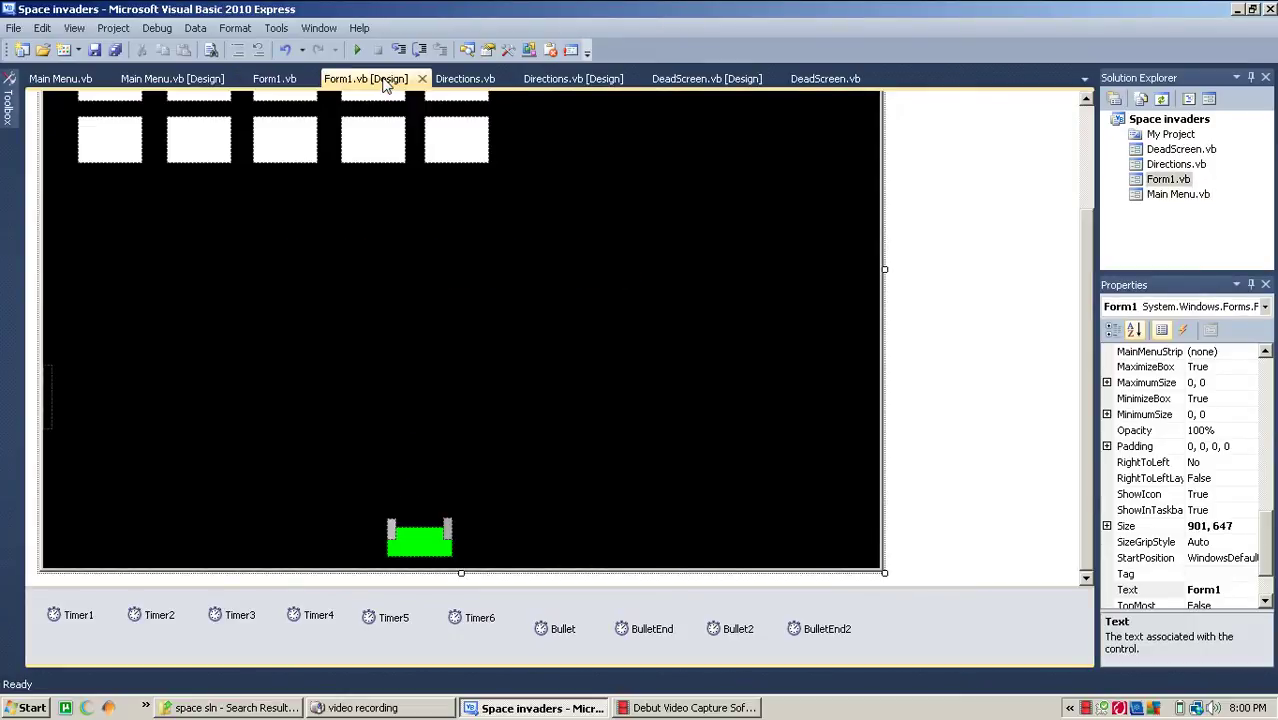
pyautogui.click(573, 79)
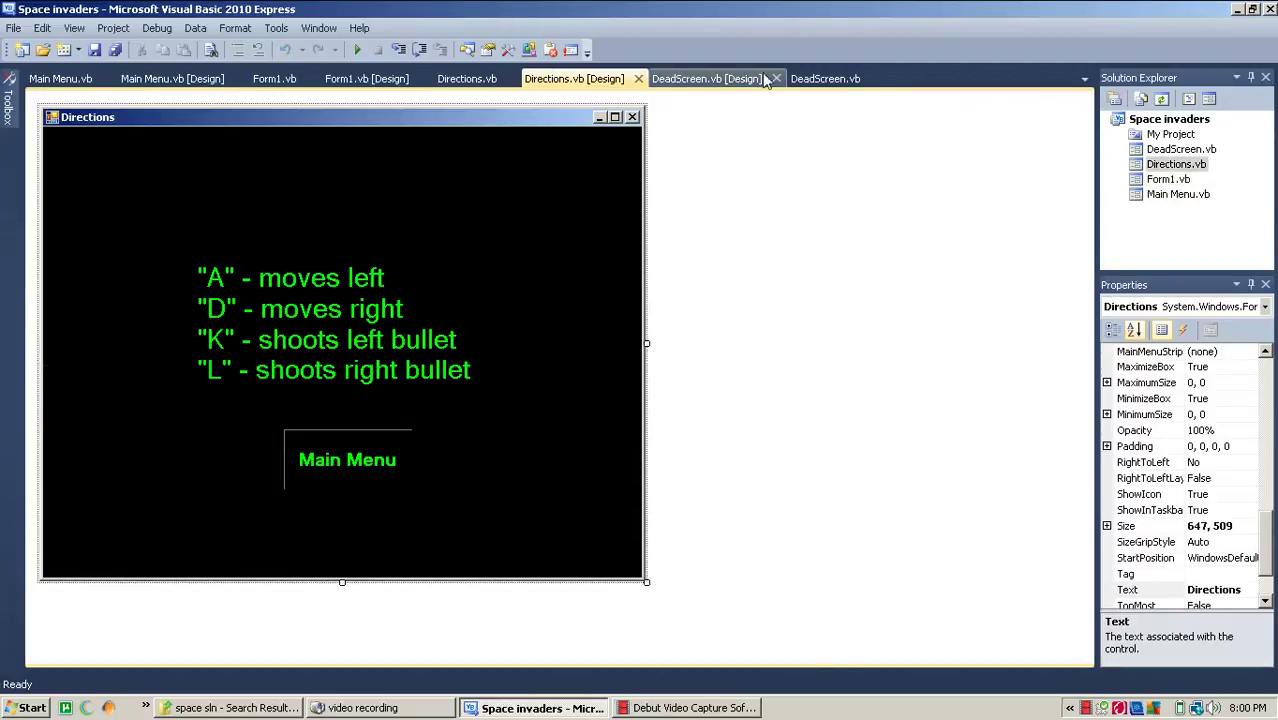
pyautogui.click(820, 78)
pyautogui.click(708, 80)
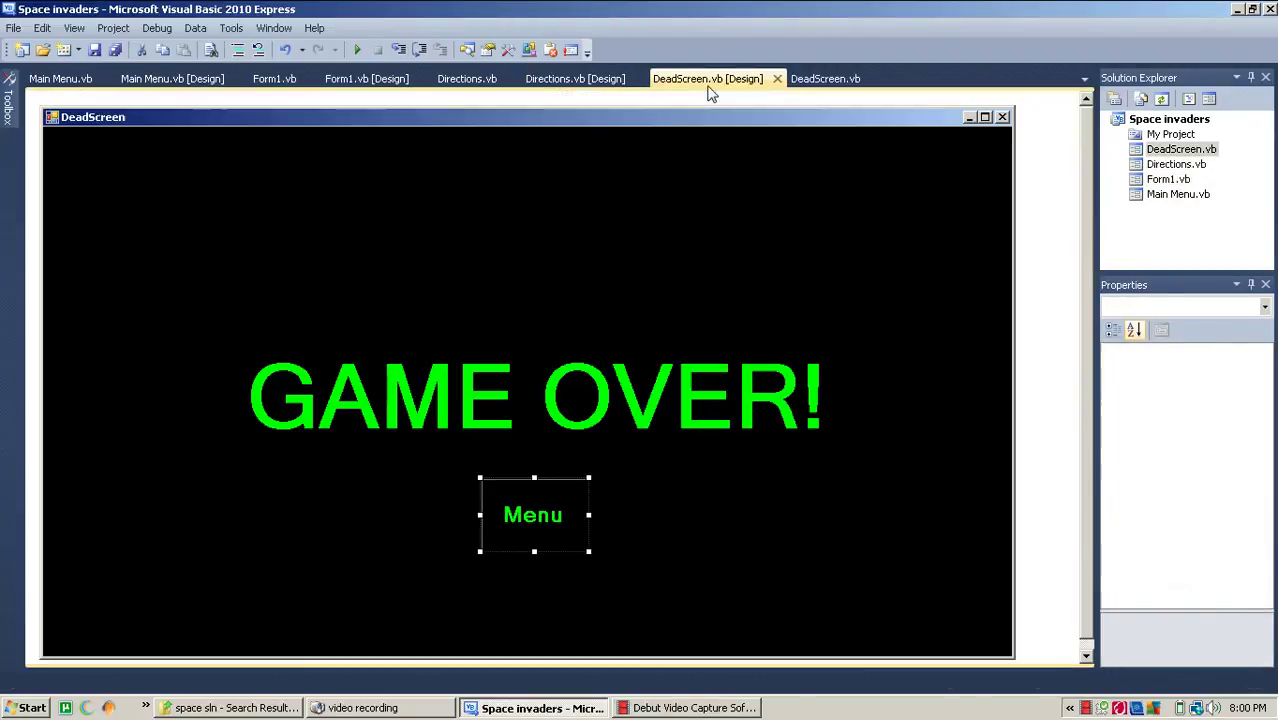
pyautogui.click(573, 79)
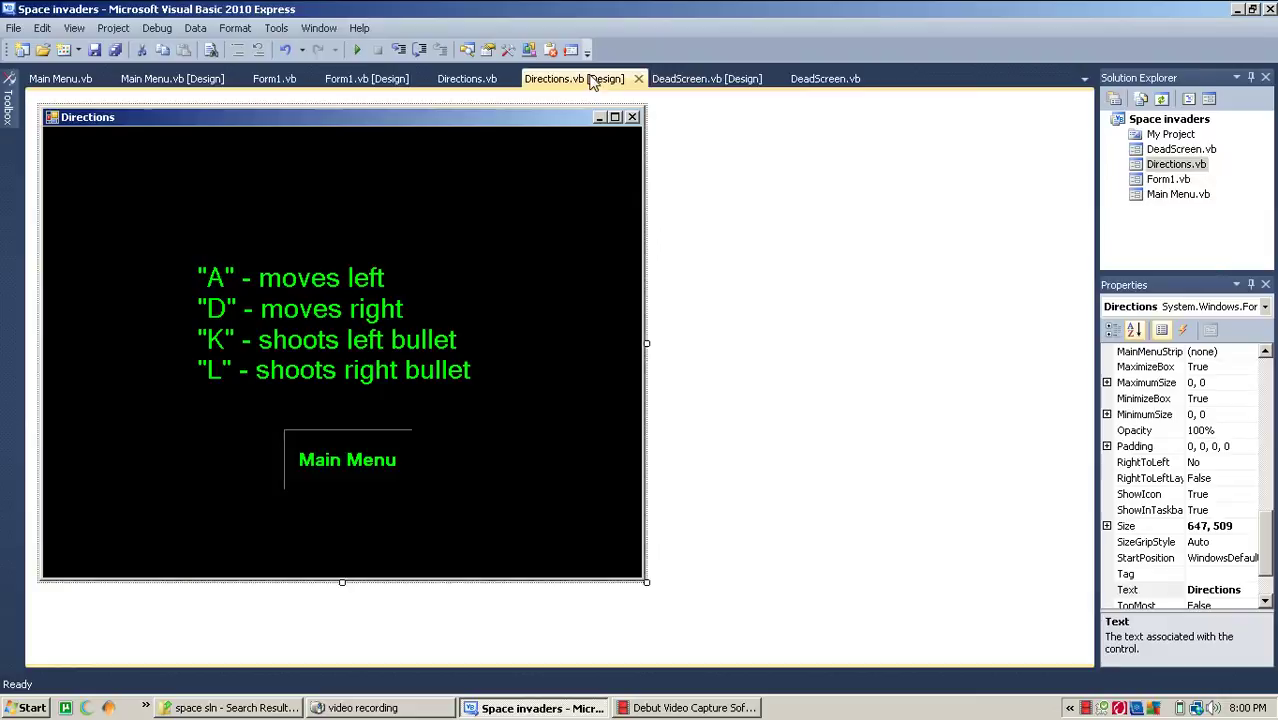
pyautogui.click(707, 78)
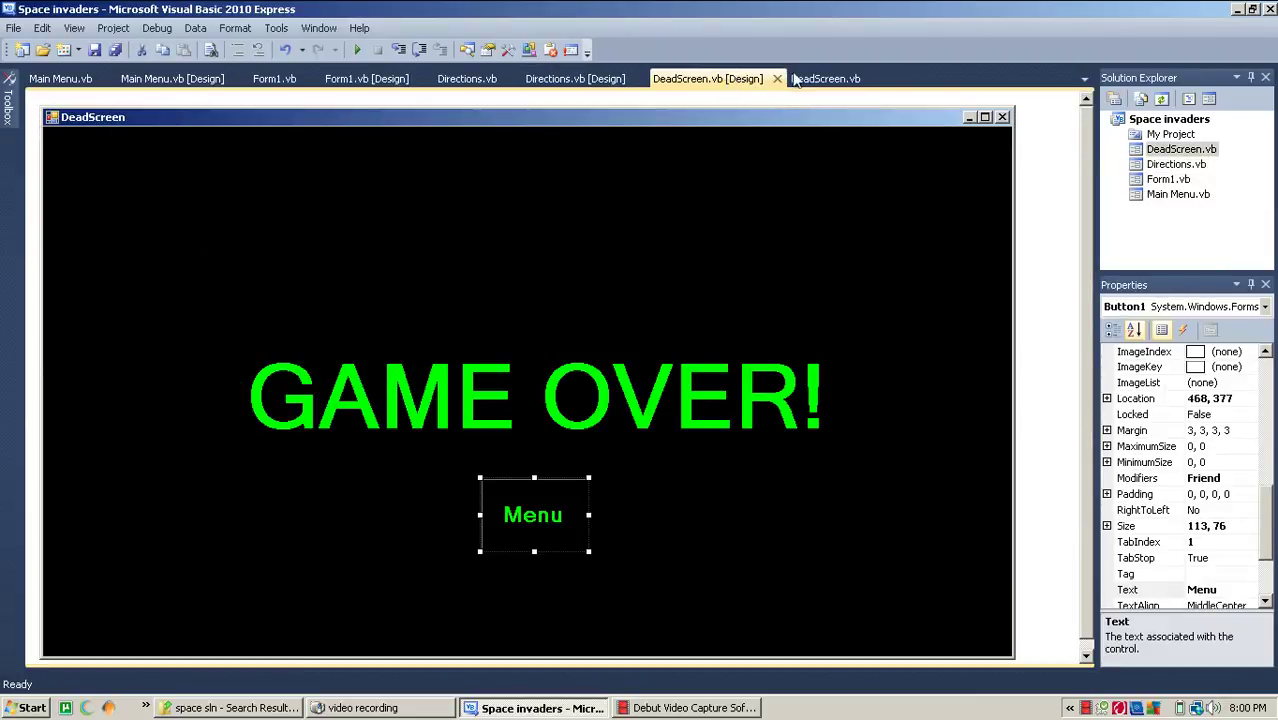
pyautogui.moveTo(708, 78); pyautogui.dragTo(830, 78)
pyautogui.click(560, 78)
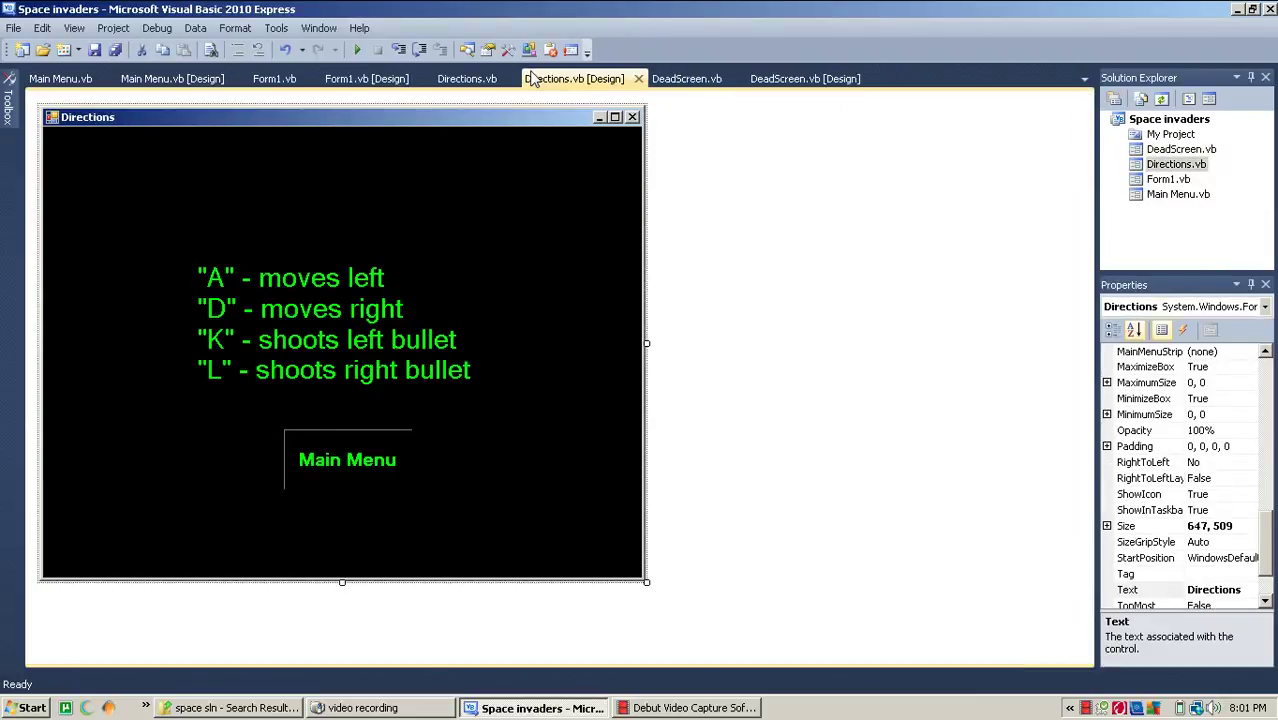
pyautogui.click(360, 79)
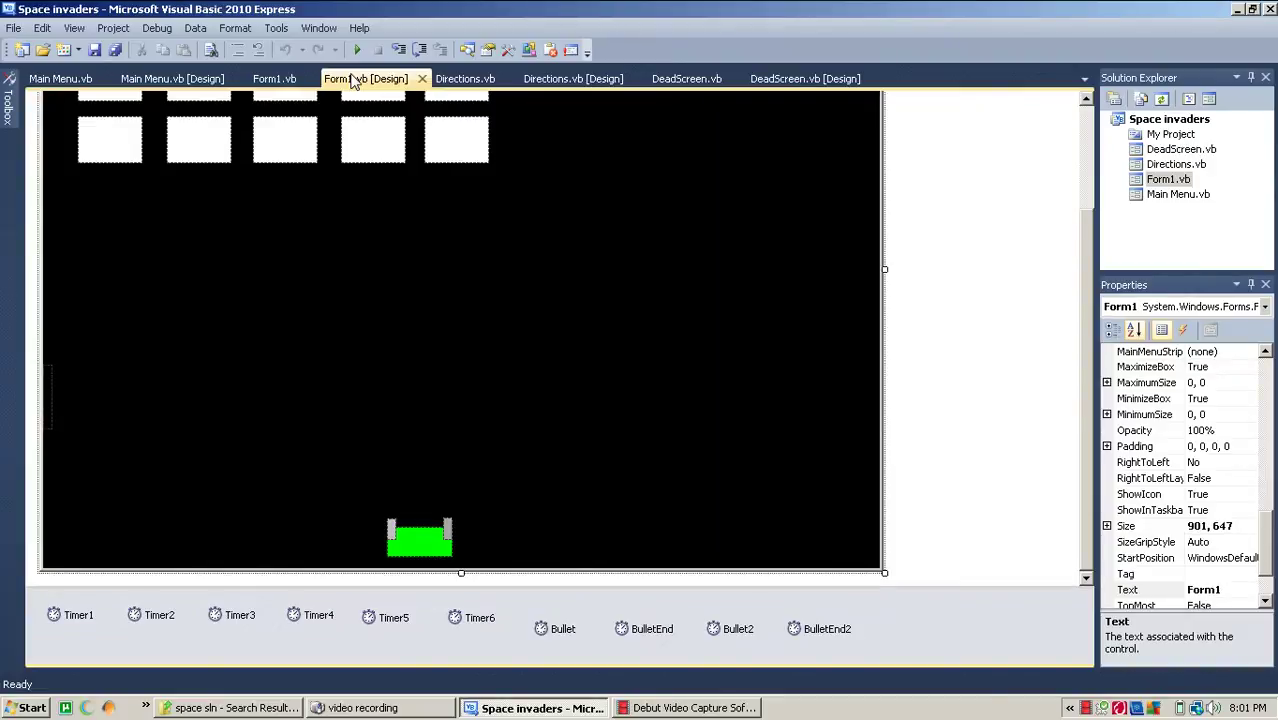
# Step: Twice open Add New Item, pick the Windows Form template, and close the dialog
pyautogui.hotkey('ctrl', 'shift', 'a')
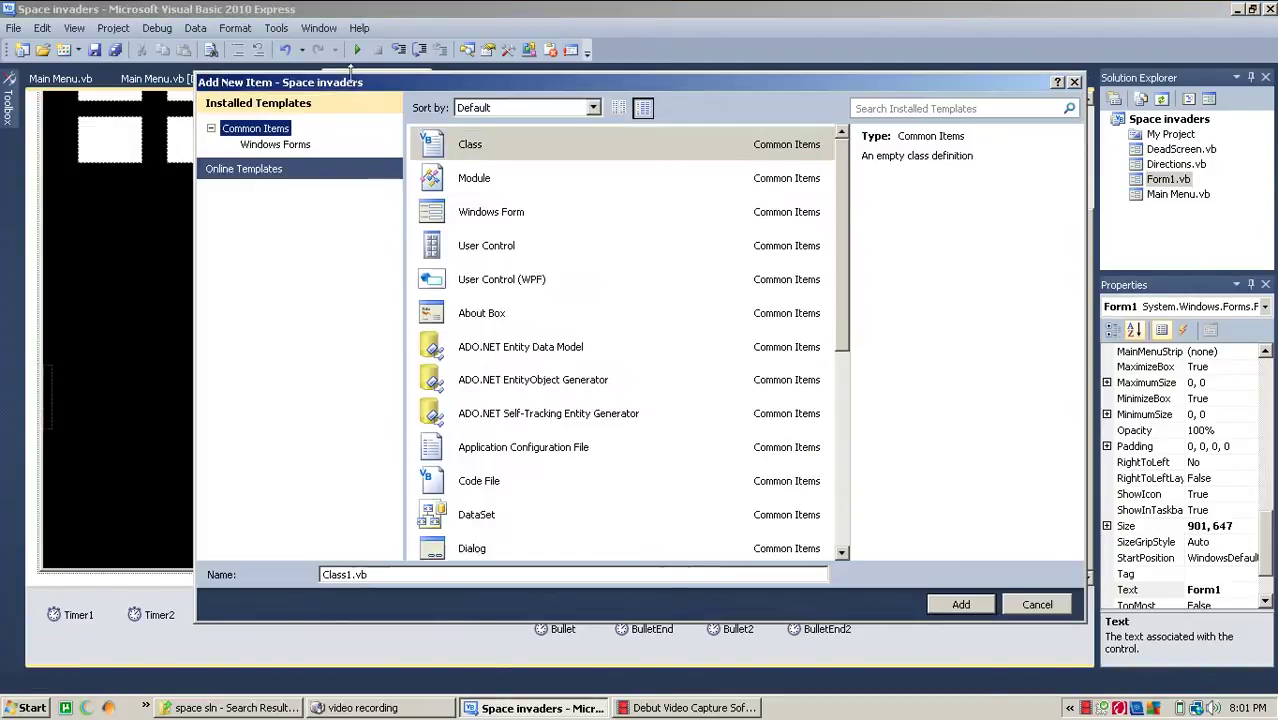
pyautogui.click(512, 224)
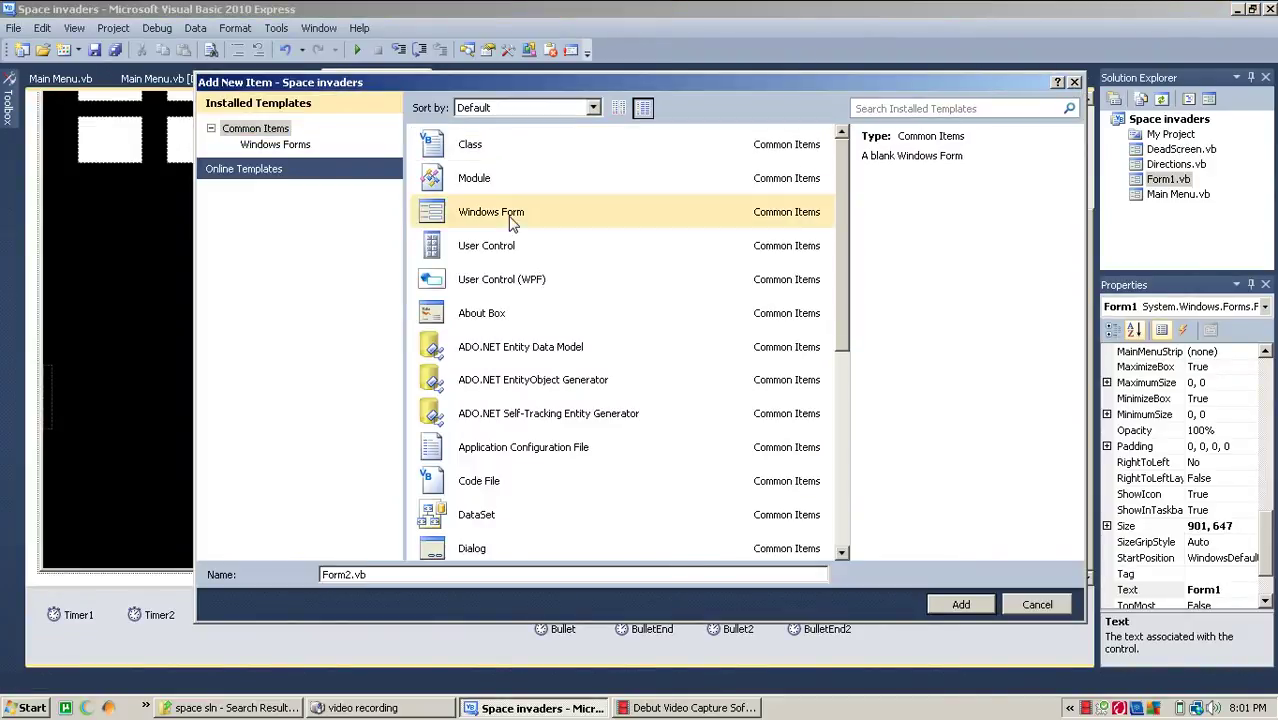
pyautogui.click(1074, 82)
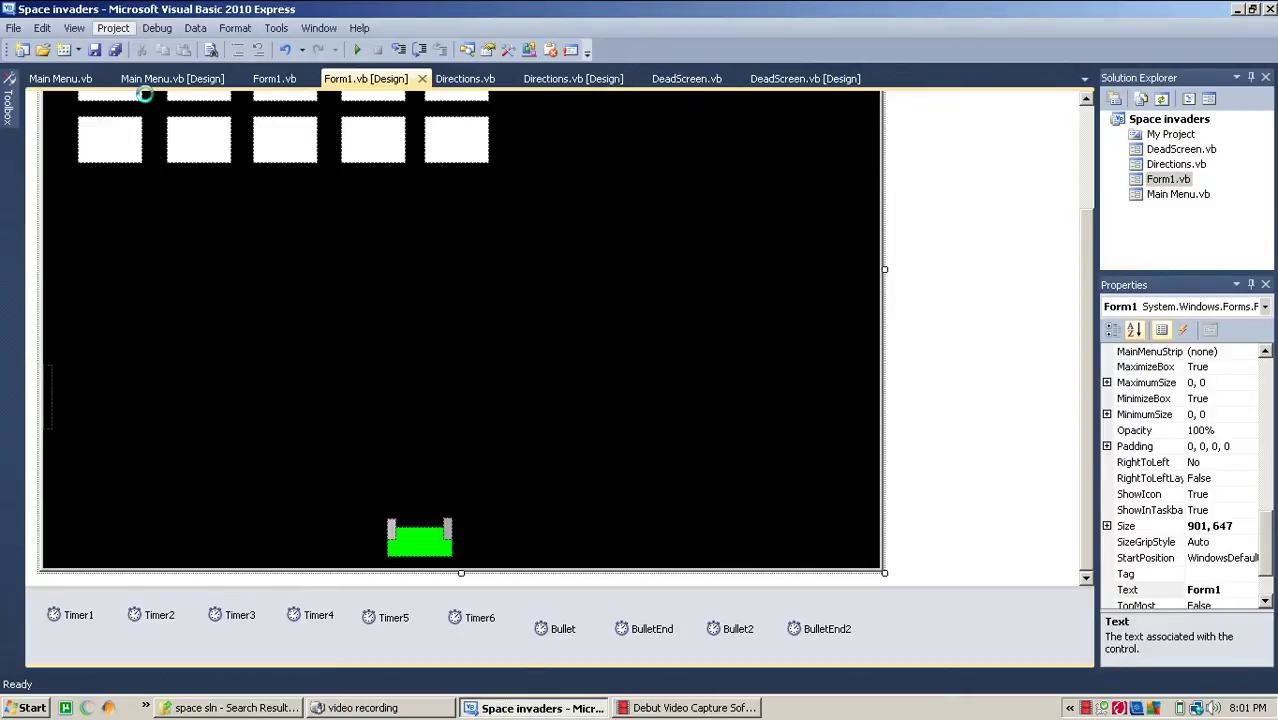
pyautogui.hotkey('ctrl', 'shift', 'a')
pyautogui.click(505, 215)
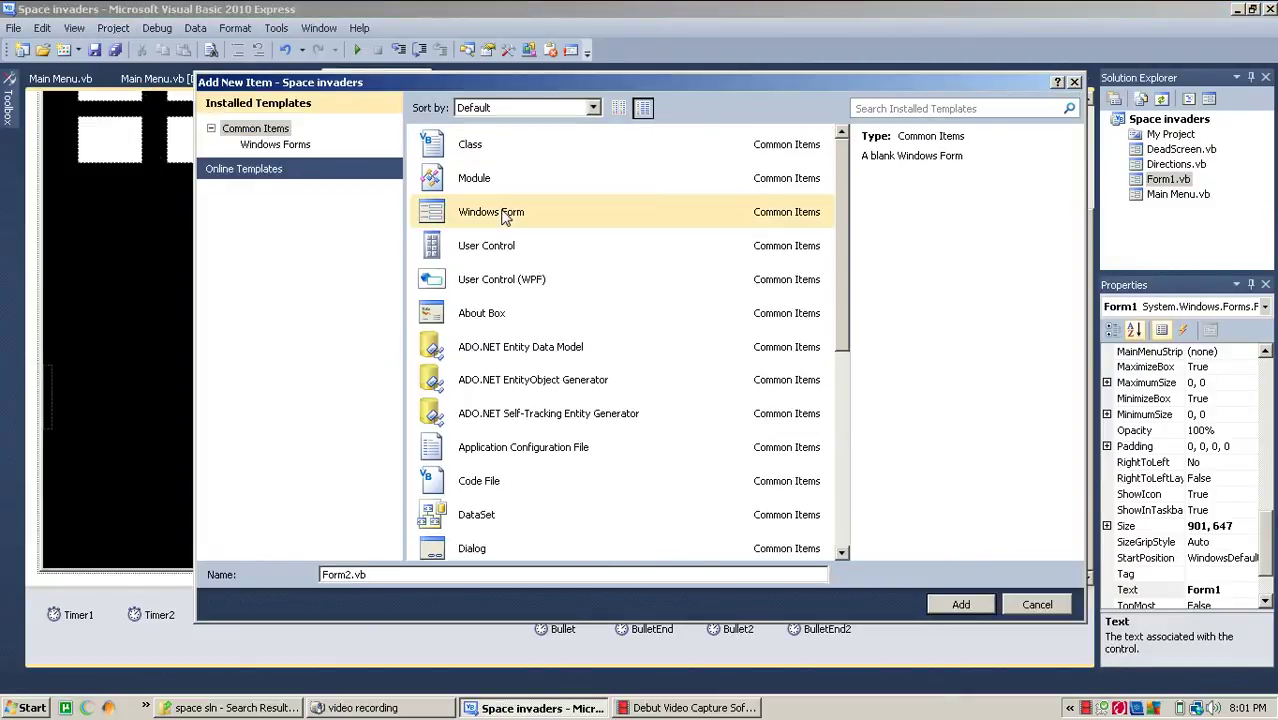
pyautogui.click(1076, 82)
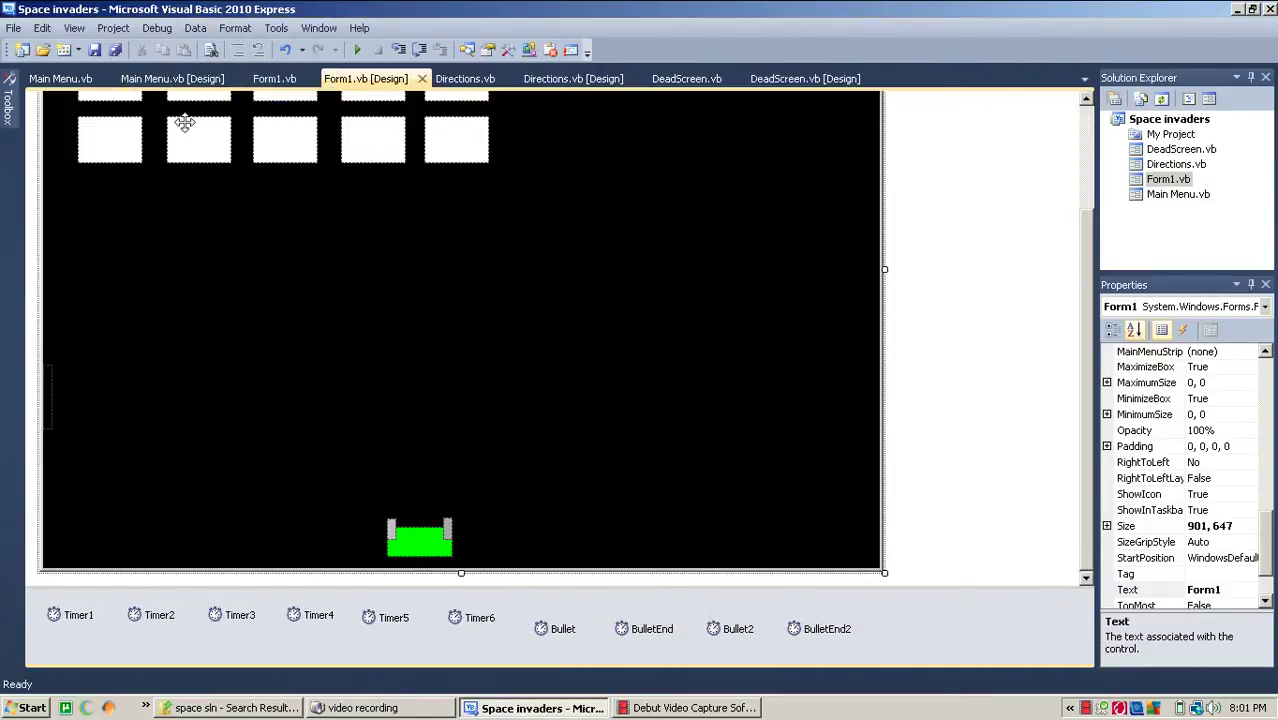
# Step: Reopen Add New Item, choose the Windows Form template, and select the default Name text
pyautogui.hotkey('ctrl', 'shift', 'a')
pyautogui.click(560, 215)
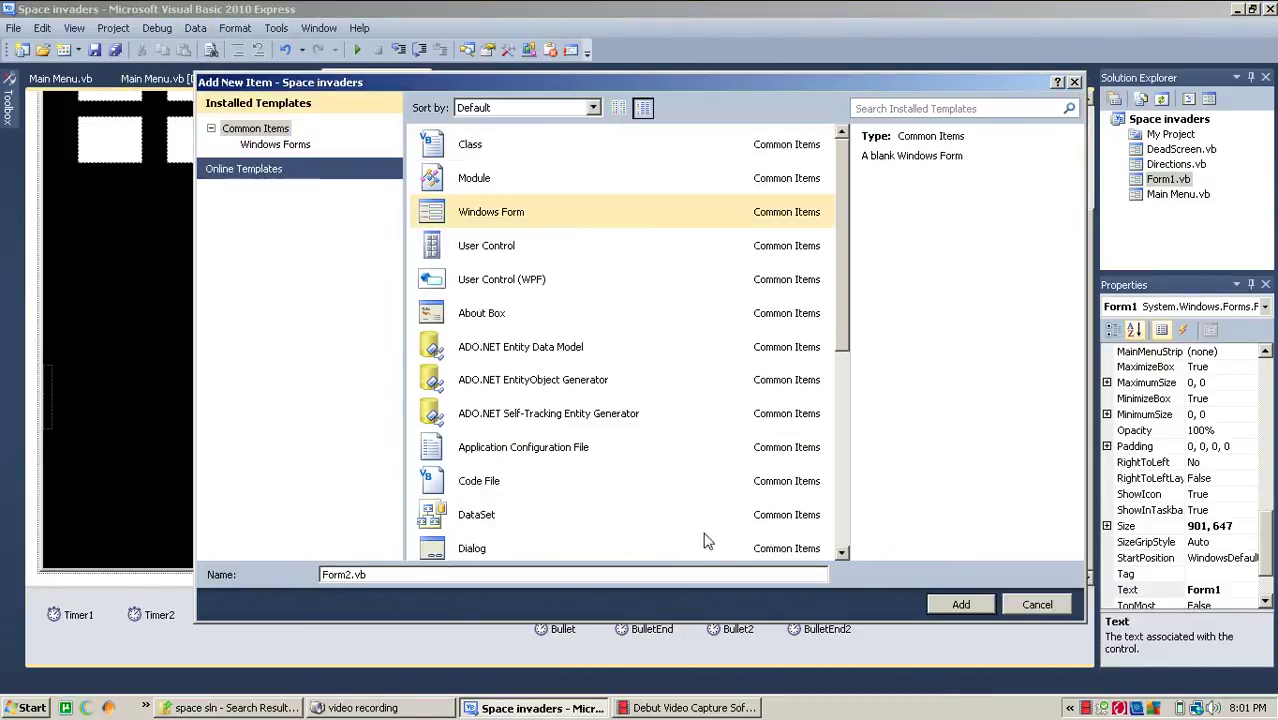
pyautogui.click(398, 575)
pyautogui.doubleClick(345, 575)
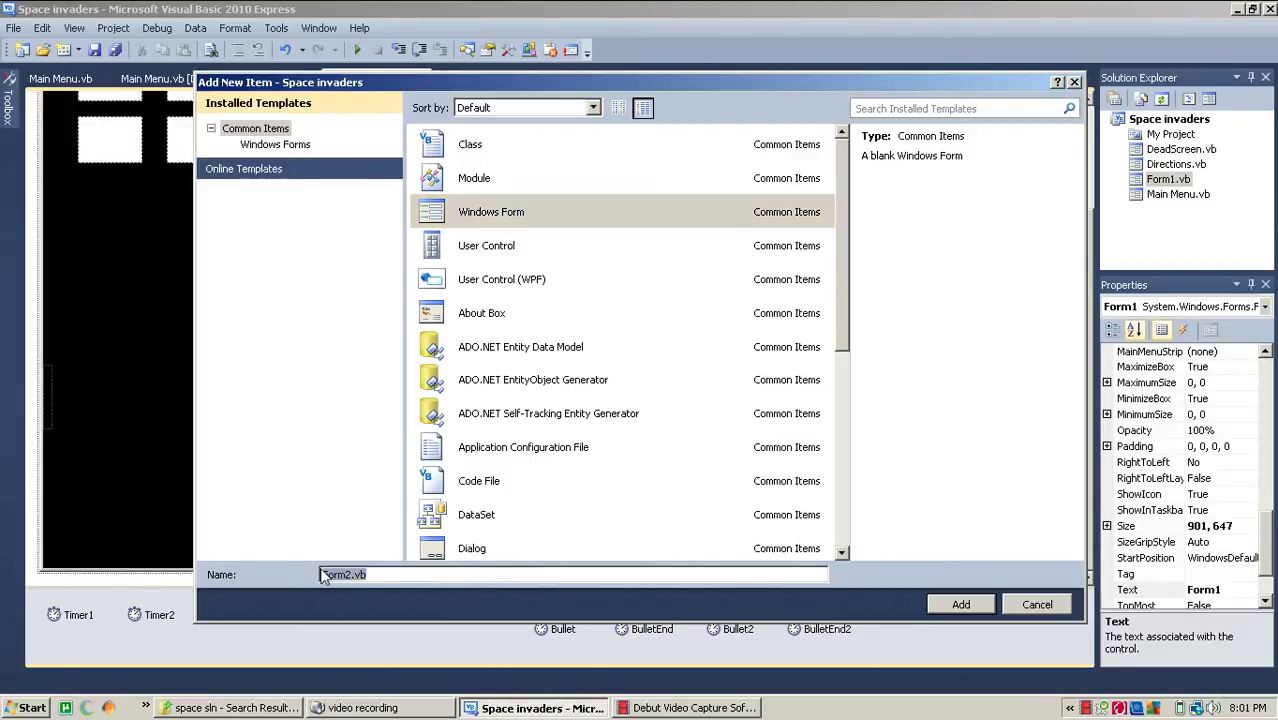
pyautogui.write('level')
pyautogui.write('2')
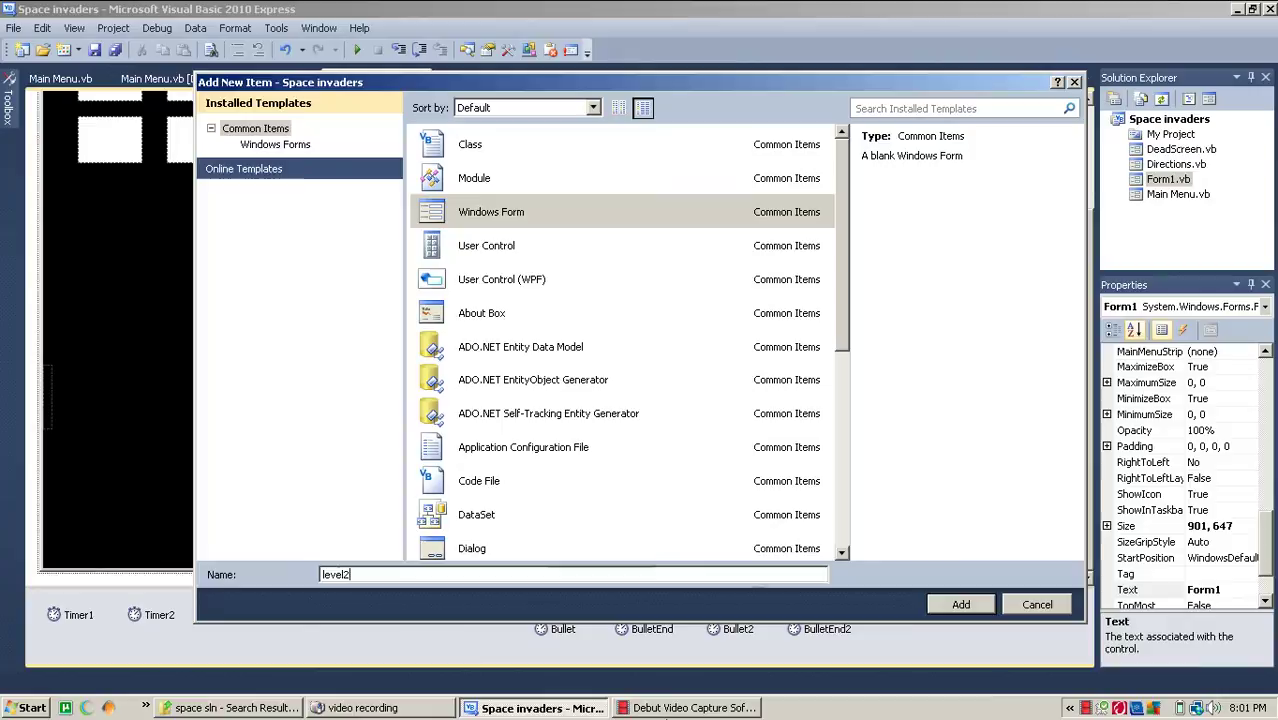
# Step: Add the level2.vb form to the project and return to the Form1.vb designer
pyautogui.click(960, 604)
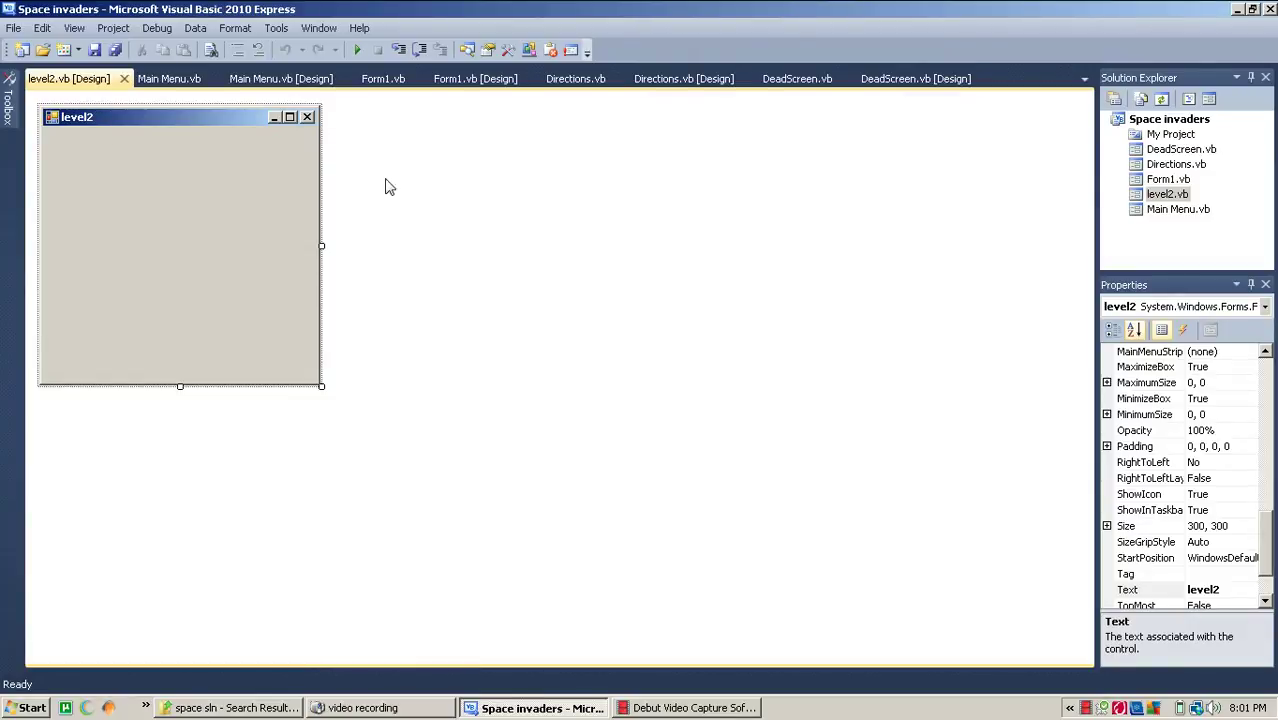
pyautogui.click(478, 79)
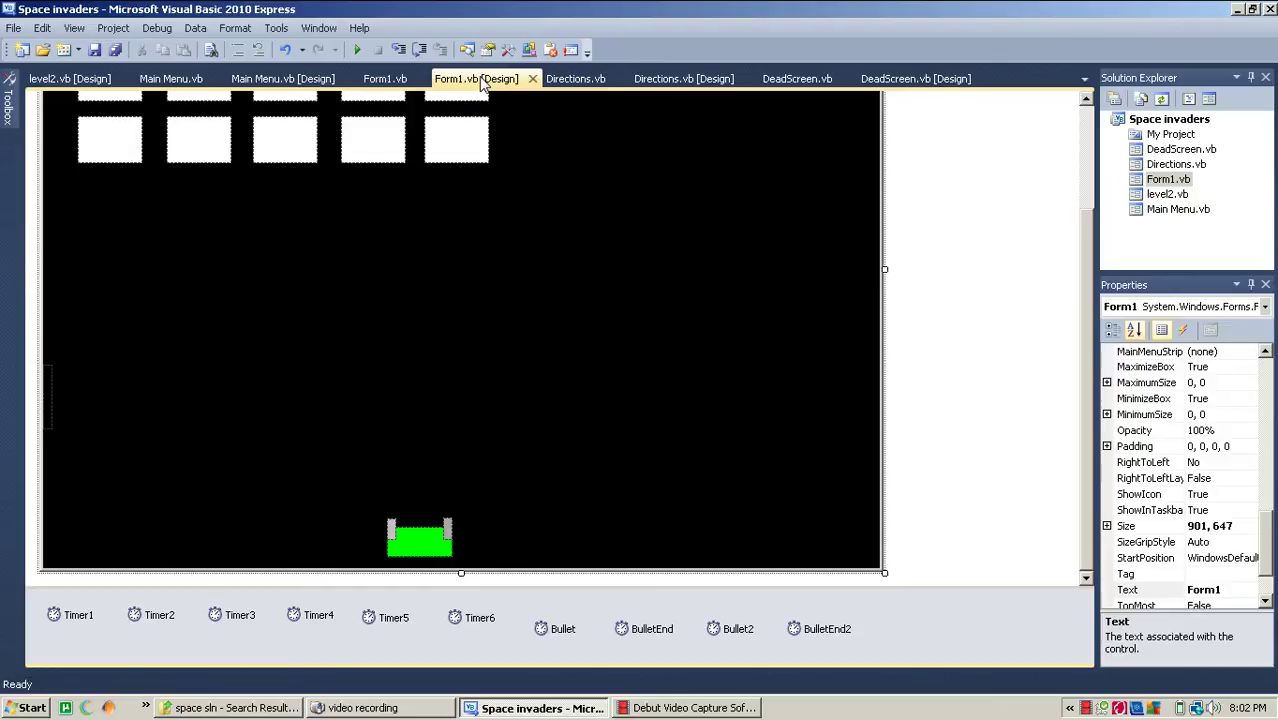
pyautogui.click(385, 79)
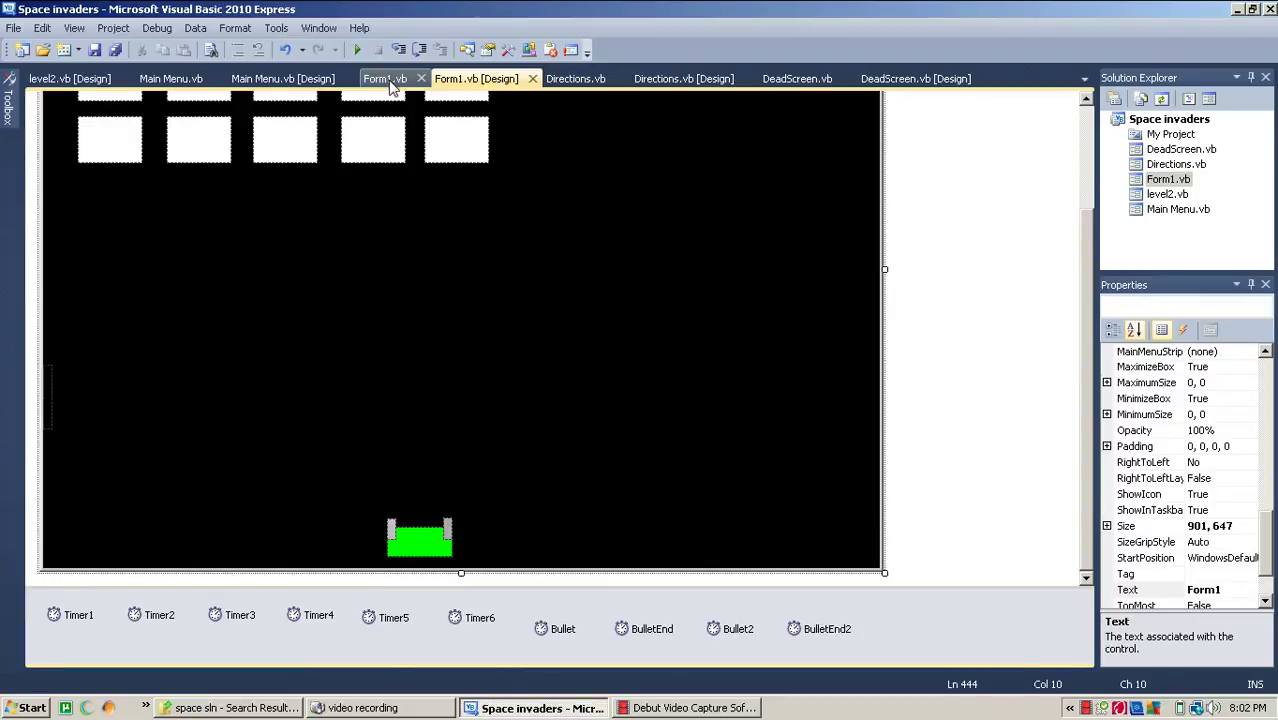
pyautogui.scroll(-2, 392, 87)
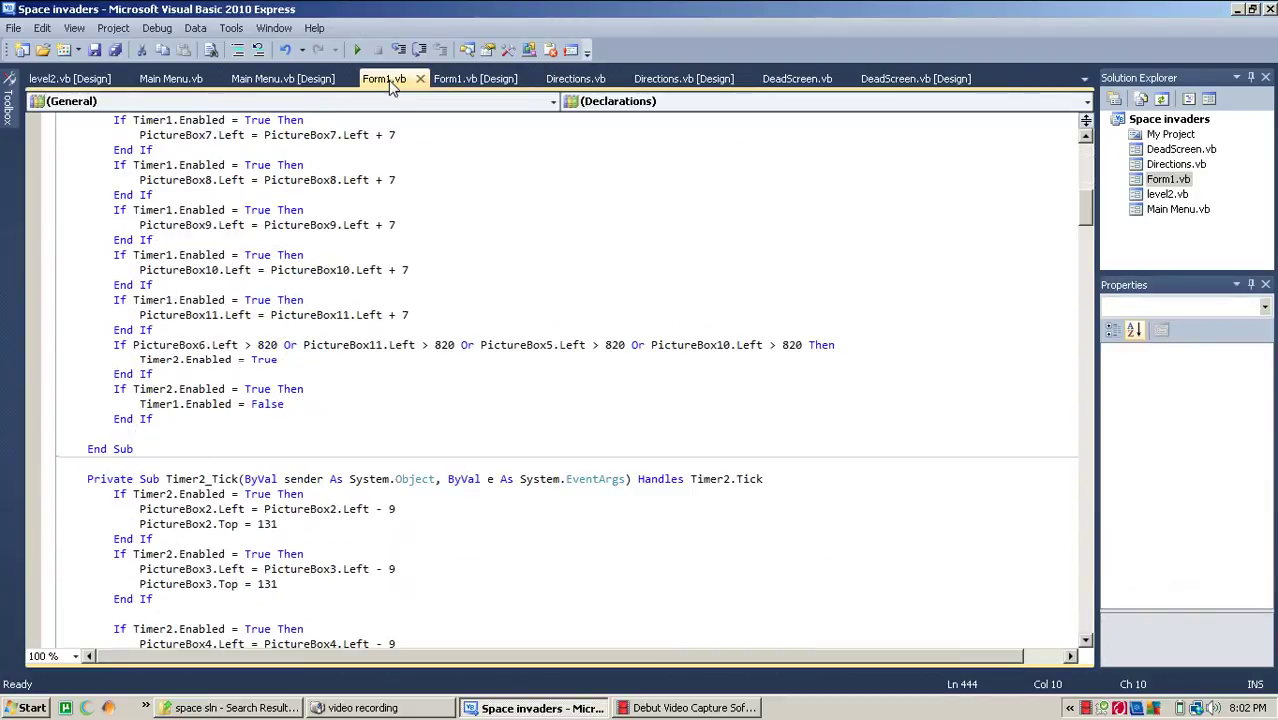
pyautogui.scroll(-15, 392, 88)
pyautogui.scroll(3, 392, 88)
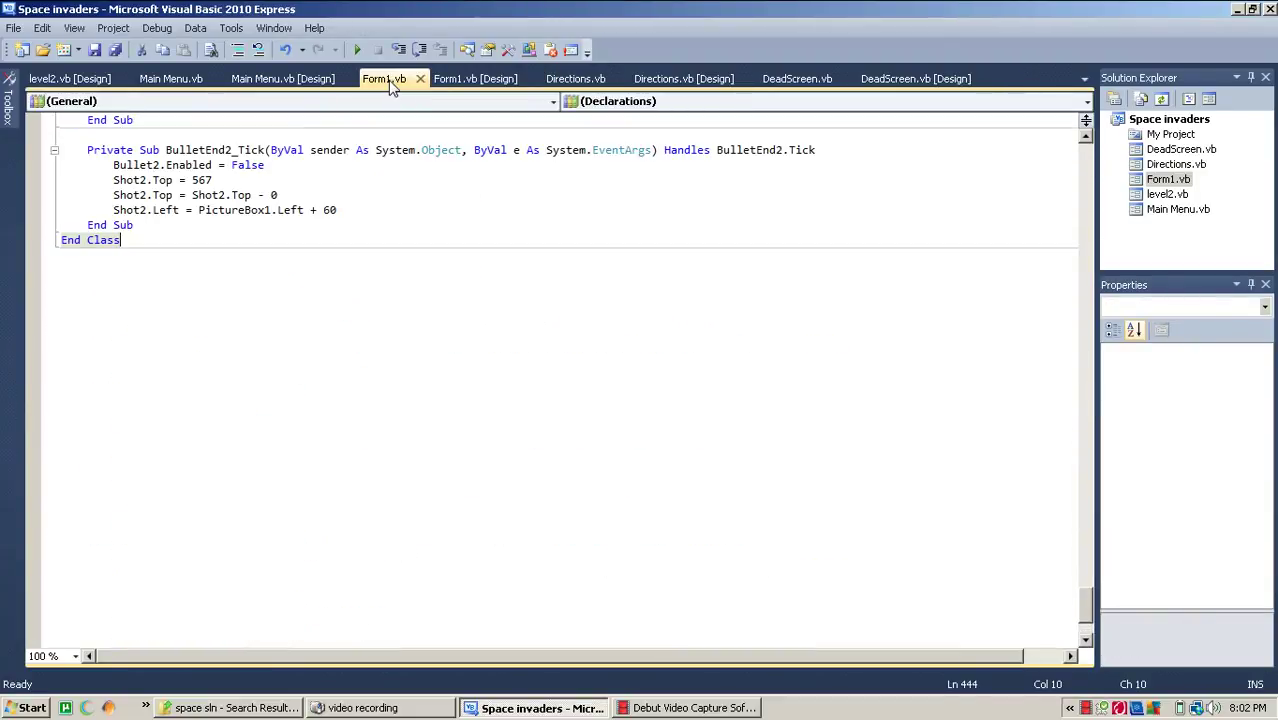
pyautogui.click(475, 78)
pyautogui.click(480, 328)
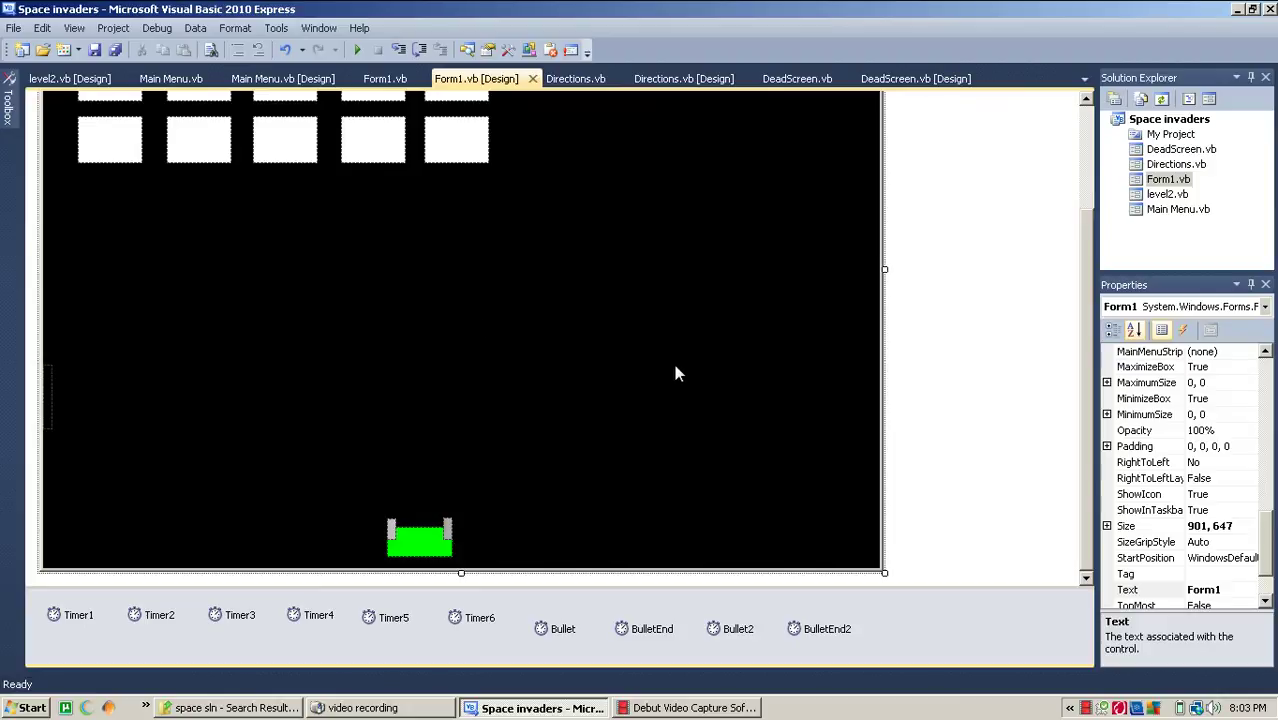
pyautogui.scroll(3, 674, 364)
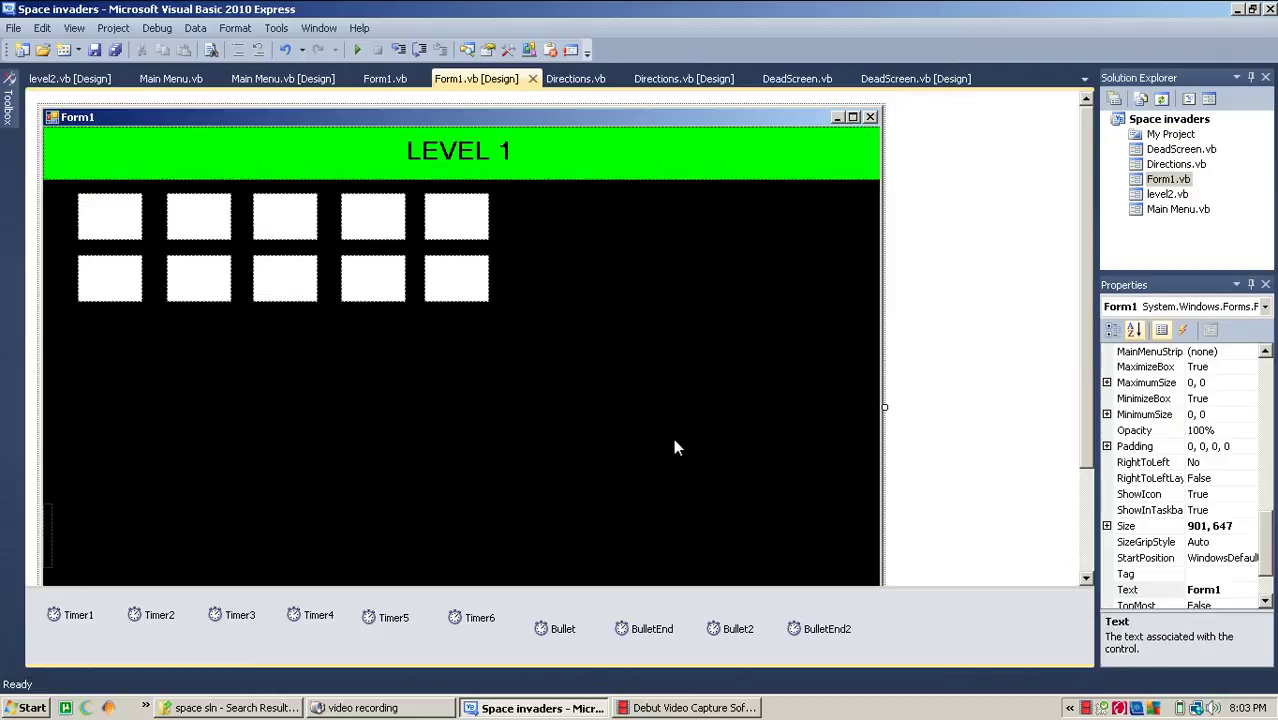
pyautogui.scroll(-3, 673, 438)
pyautogui.scroll(3, 673, 438)
pyautogui.scroll(-3, 673, 438)
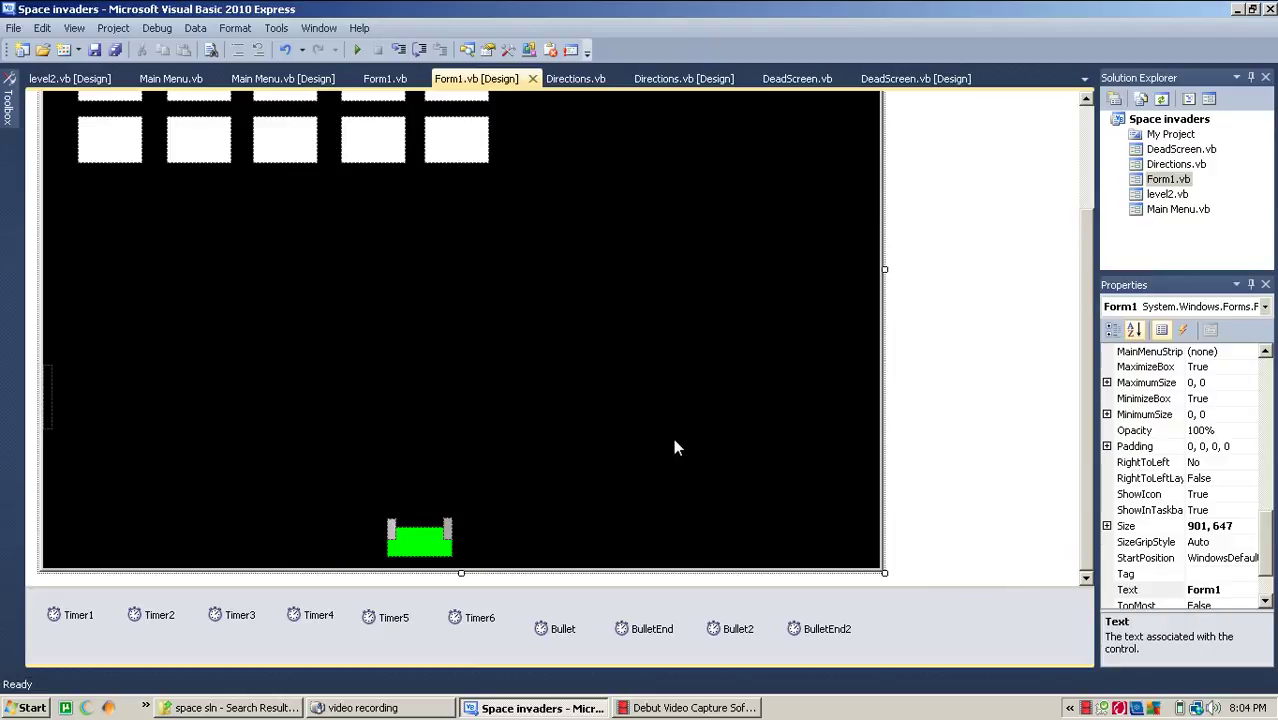
# Step: Bring the Debut Video Capture window to the front from the taskbar
pyautogui.click(690, 708)
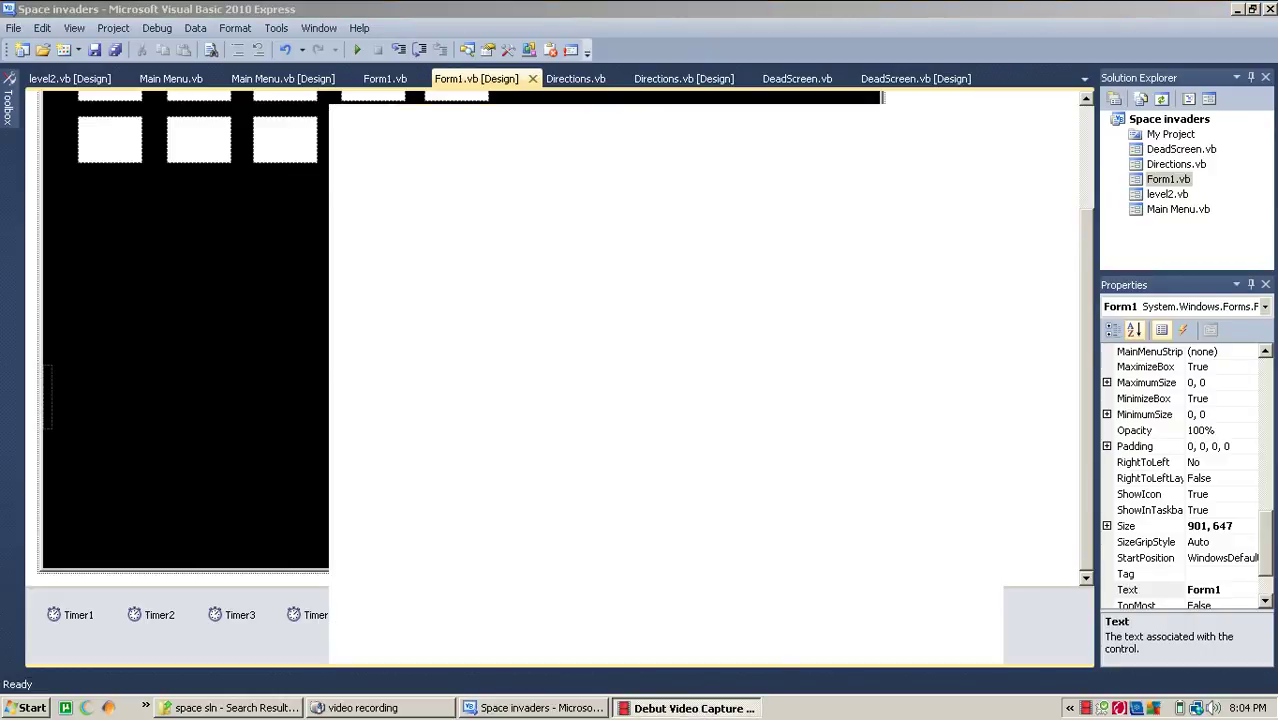